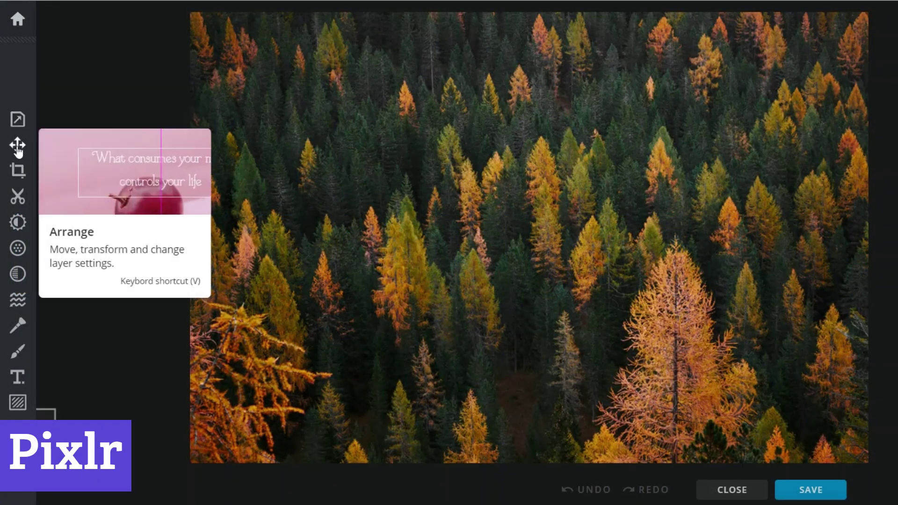
Crop the forest photo to a 4:3 (Monitor) frame and straighten it 4.0°, giving 968 × 726
left_click(19, 172)
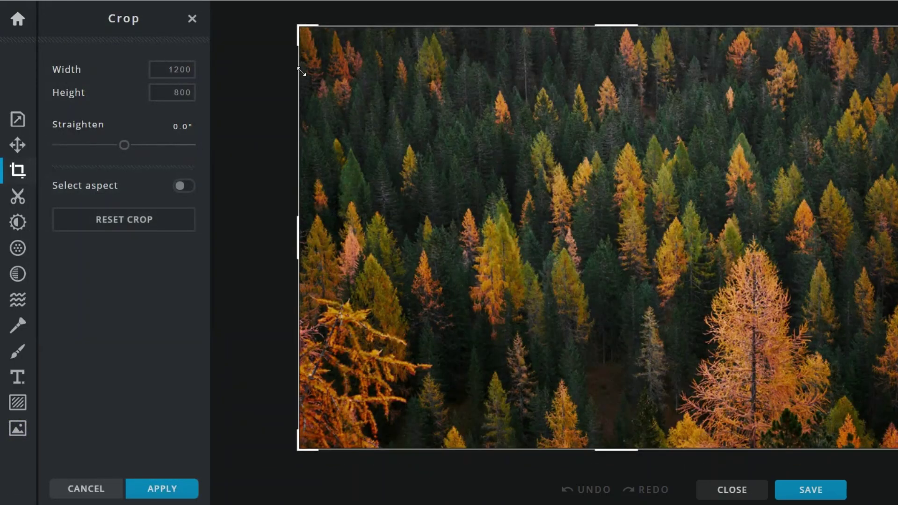
left_click_drag(301, 30, 326, 44)
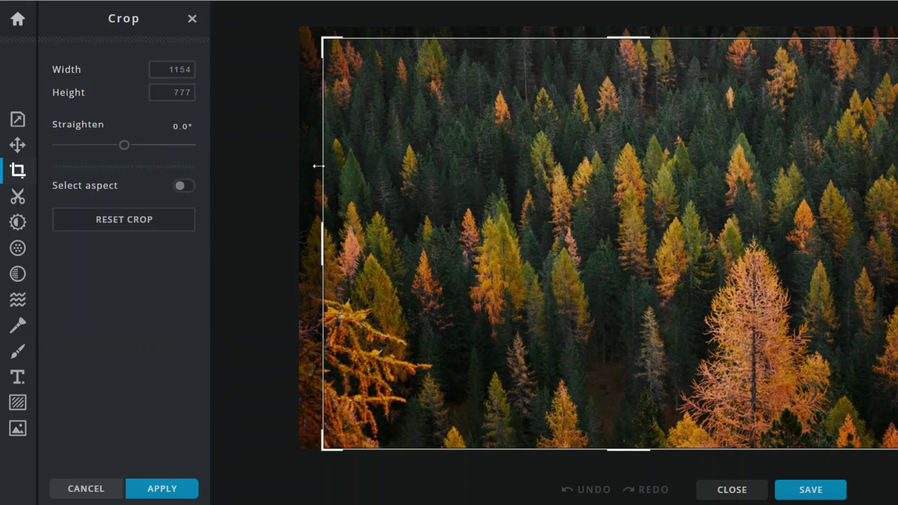
left_click(184, 186)
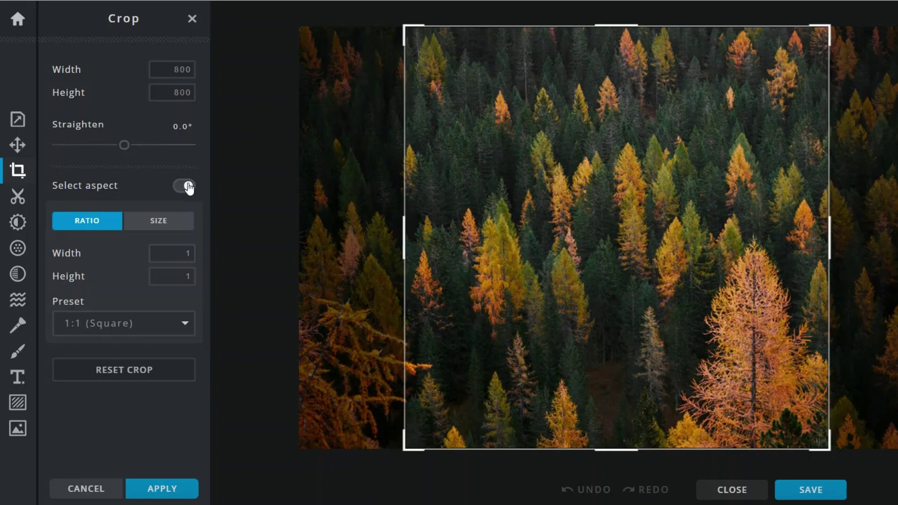
left_click(176, 275)
left_click(175, 322)
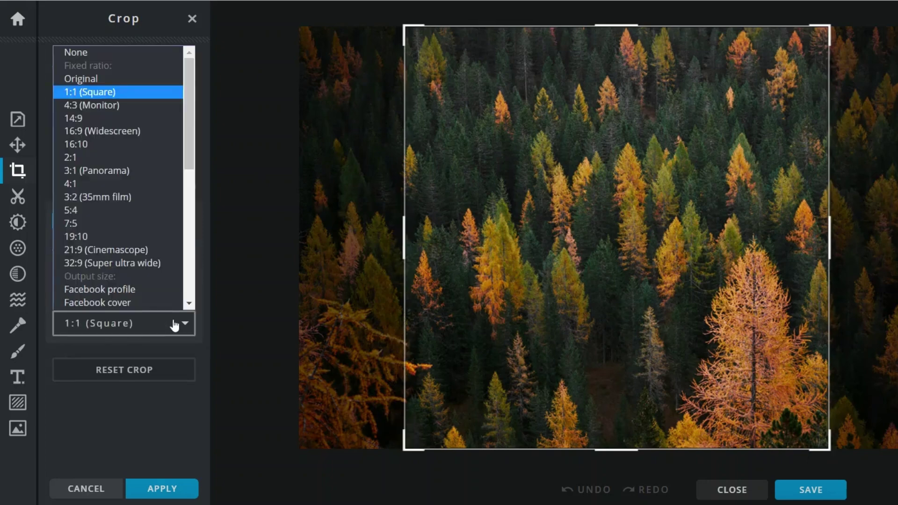
scroll(161, 290, "down", 1)
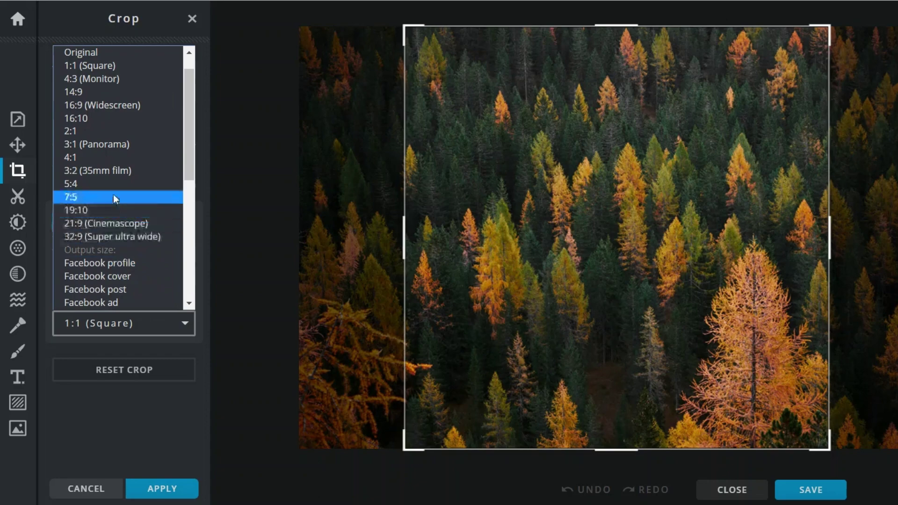
left_click(94, 66)
left_click(114, 327)
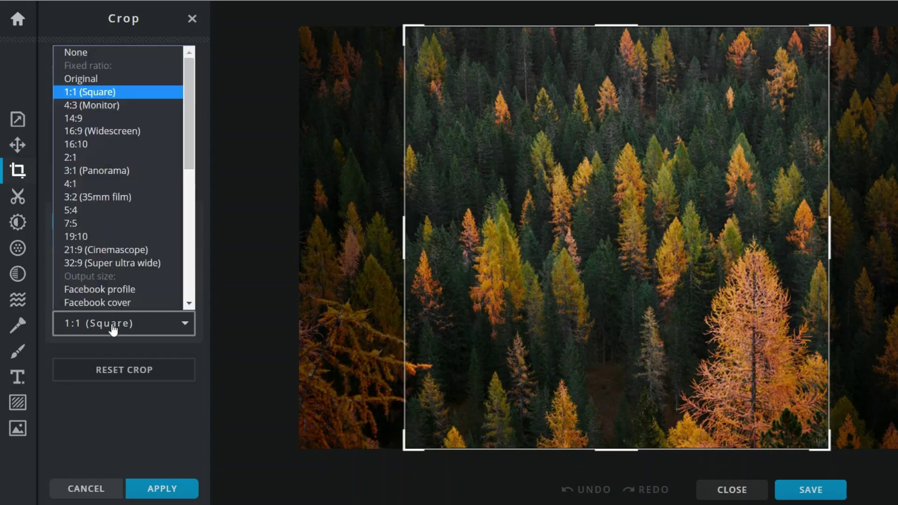
left_click(114, 103)
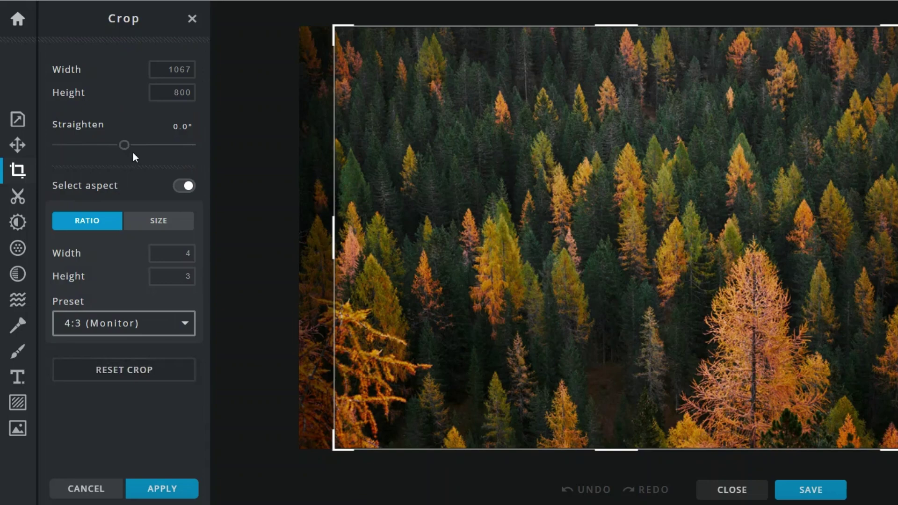
left_click_drag(124, 149, 137, 148)
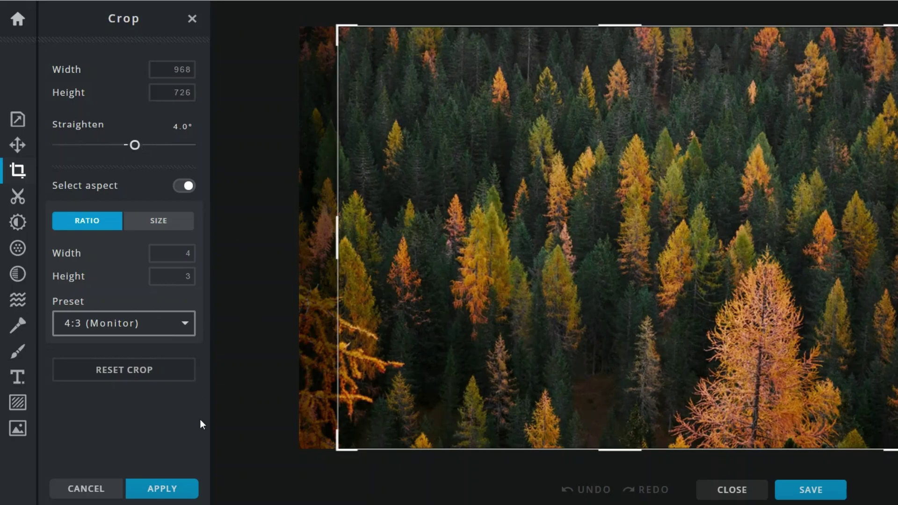
left_click(162, 488)
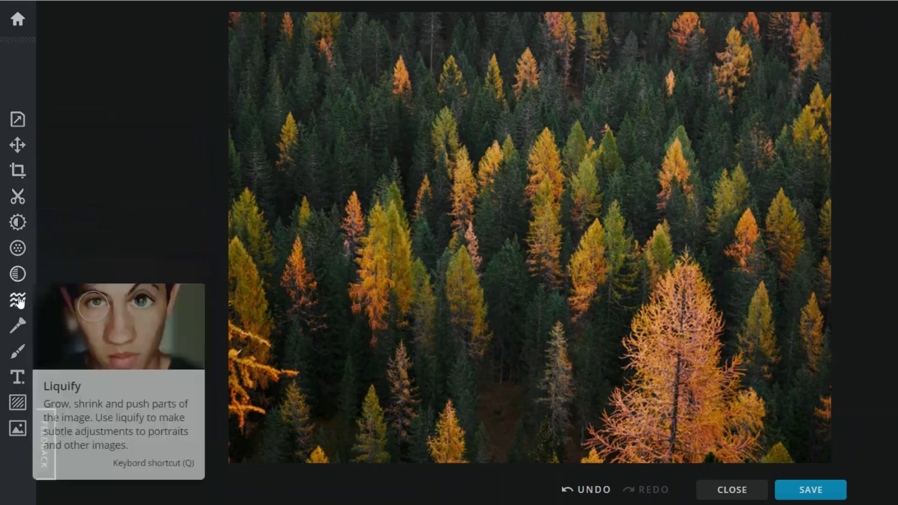
Apply the FRIENDS category's ALEX effect at strength 75, after previewing ALADIN
left_click(17, 280)
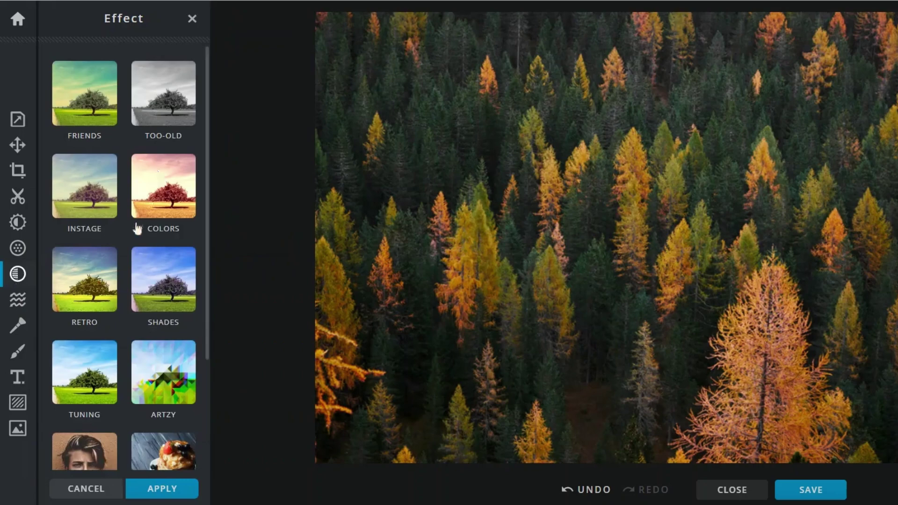
scroll(124, 236, "down", 3)
scroll(120, 240, "up", 3)
left_click(93, 109)
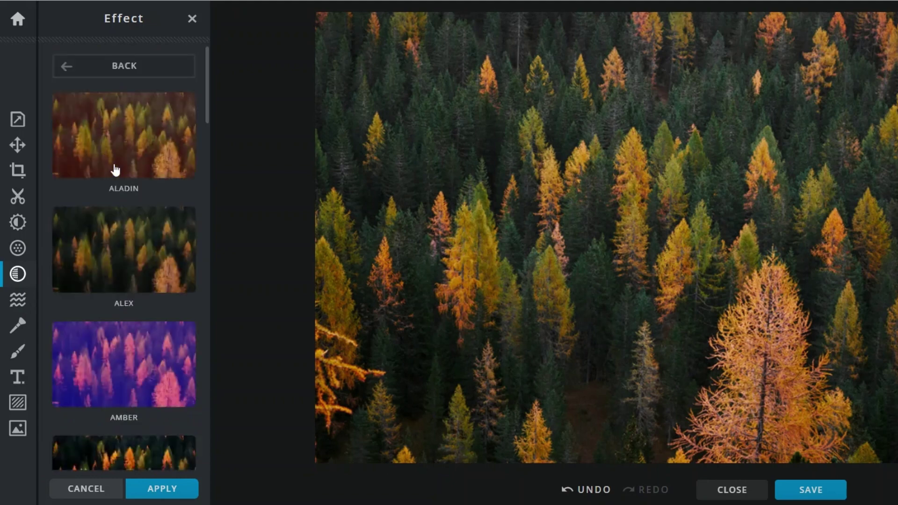
scroll(126, 225, "down", 1)
left_click(141, 101)
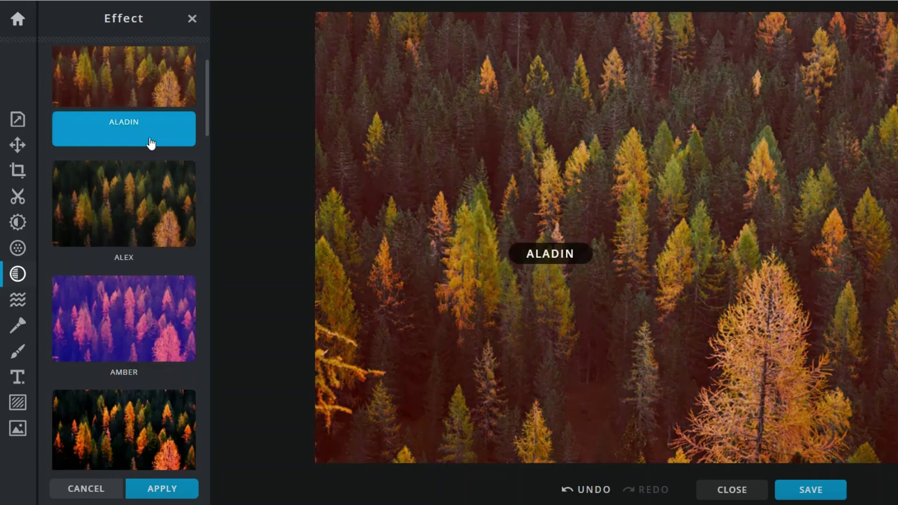
left_click(158, 206)
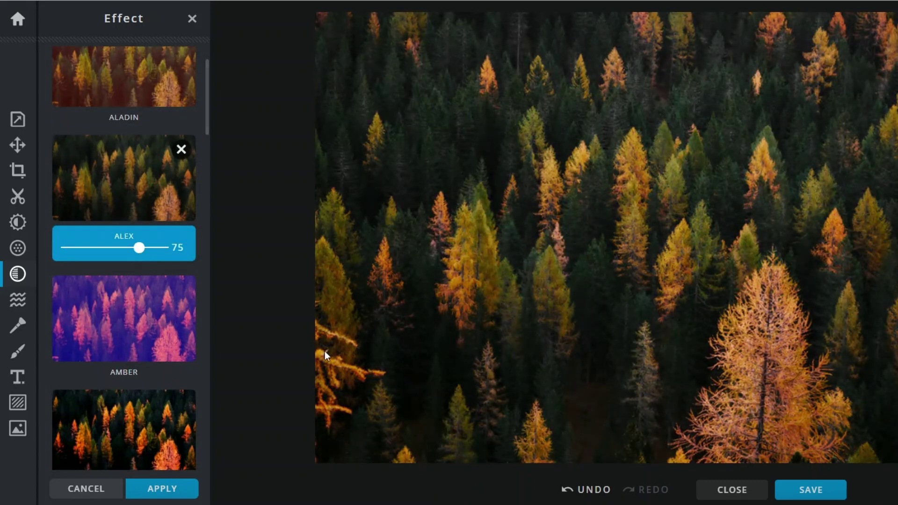
left_click(164, 488)
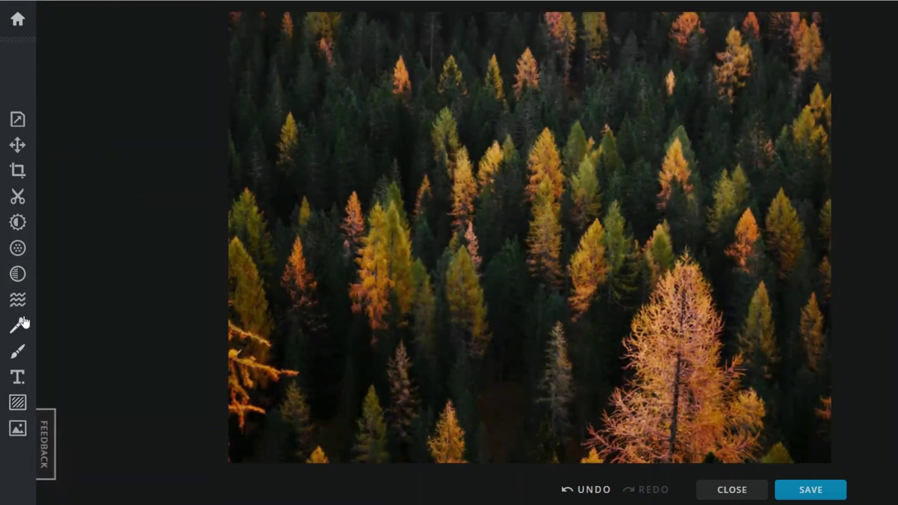
Generate a Landscape portrait with Apps > Text to Image from a typed description of a man
left_click(17, 276)
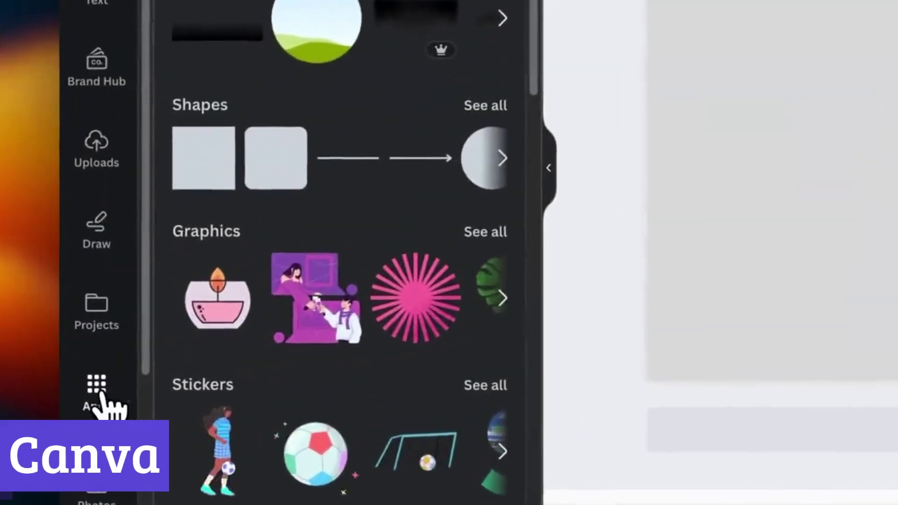
left_click(79, 382)
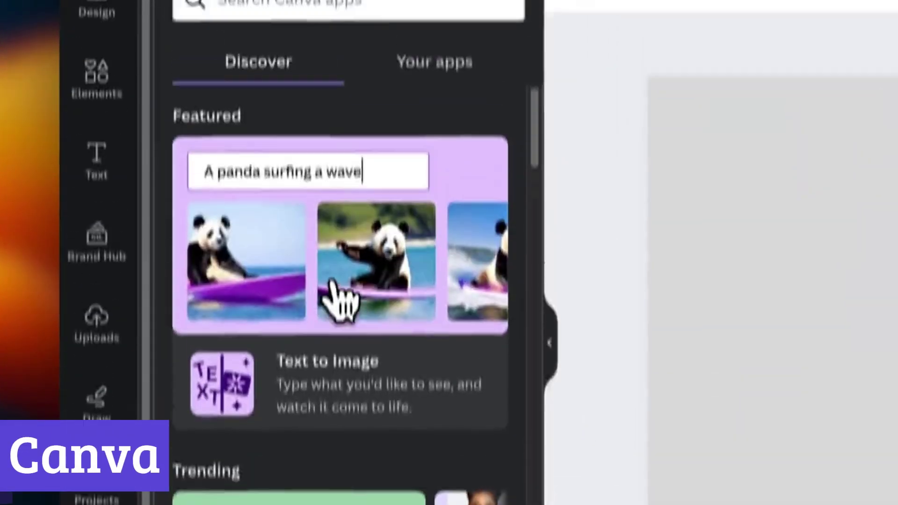
left_click(337, 304)
left_click(350, 172)
type("Elpon")
key("BackSpace")
key("BackSpace")
key("BackSpace")
type("on musk")
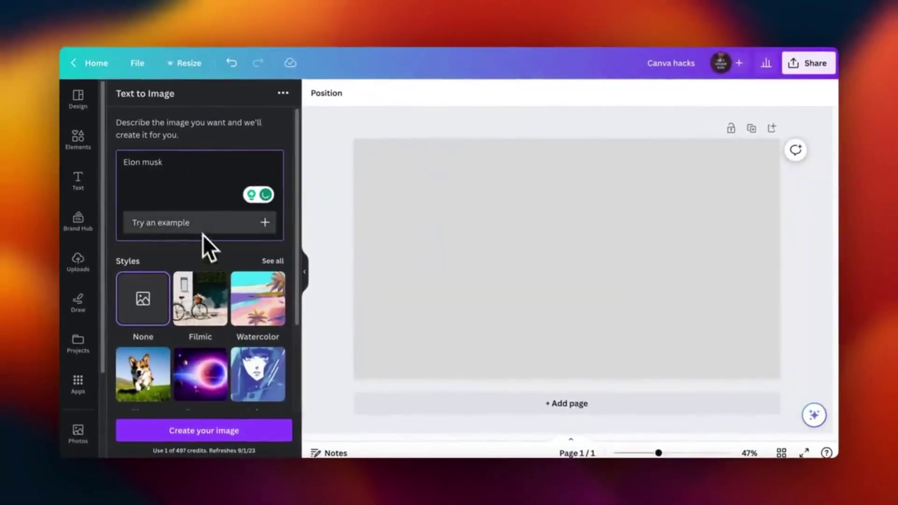
scroll(234, 294, "down", 3)
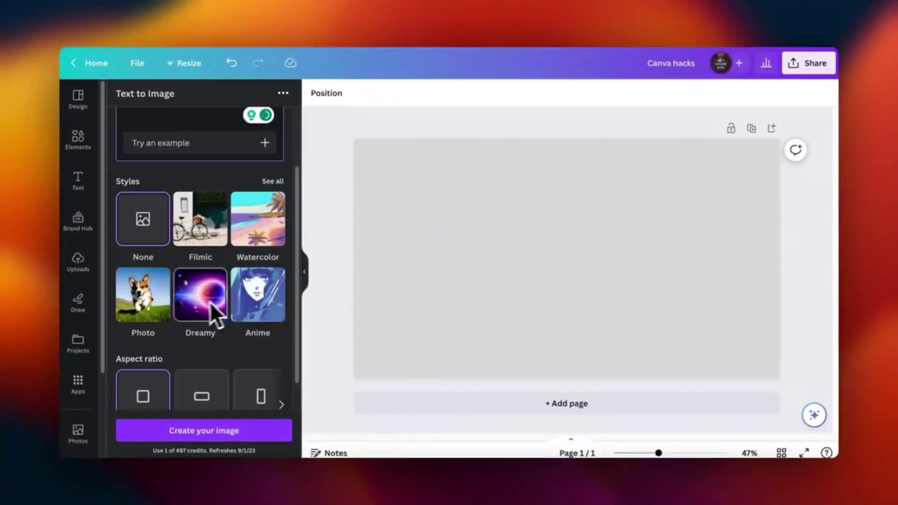
scroll(178, 318, "down", 1)
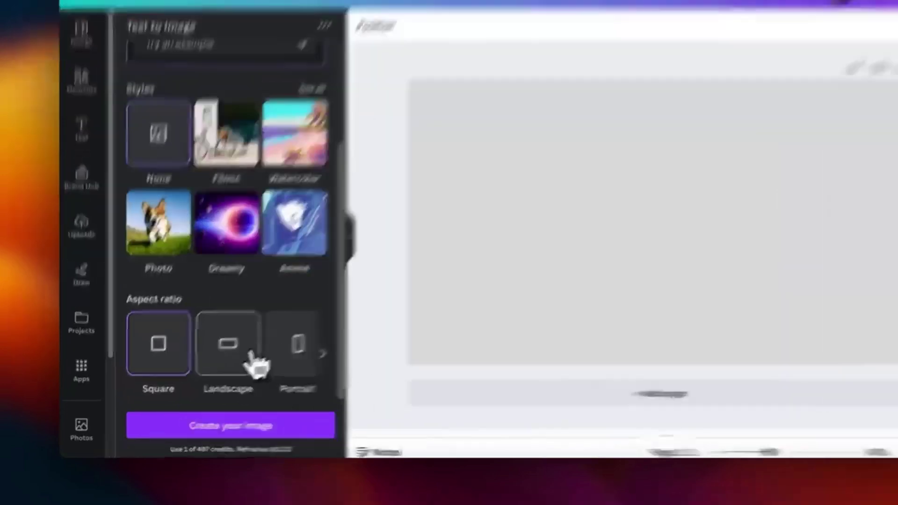
left_click(224, 368)
left_click(219, 426)
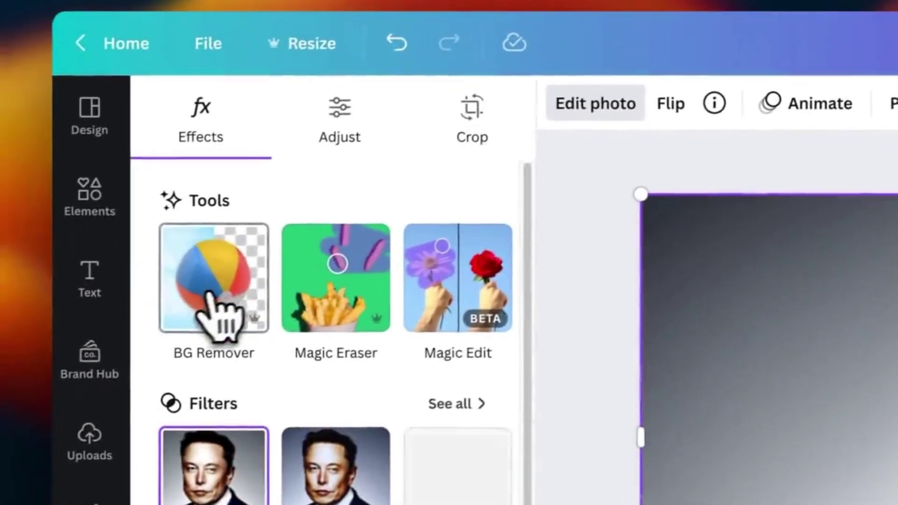
Remove the portrait's background with BG Remover, then shrink it and trim its left and right sides
left_click(86, 329)
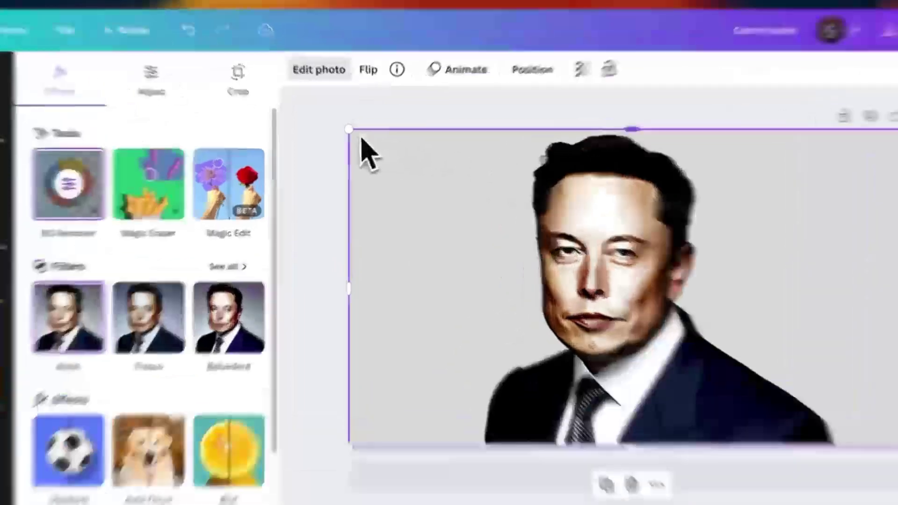
left_click_drag(353, 139, 446, 186)
left_click_drag(436, 322, 581, 322)
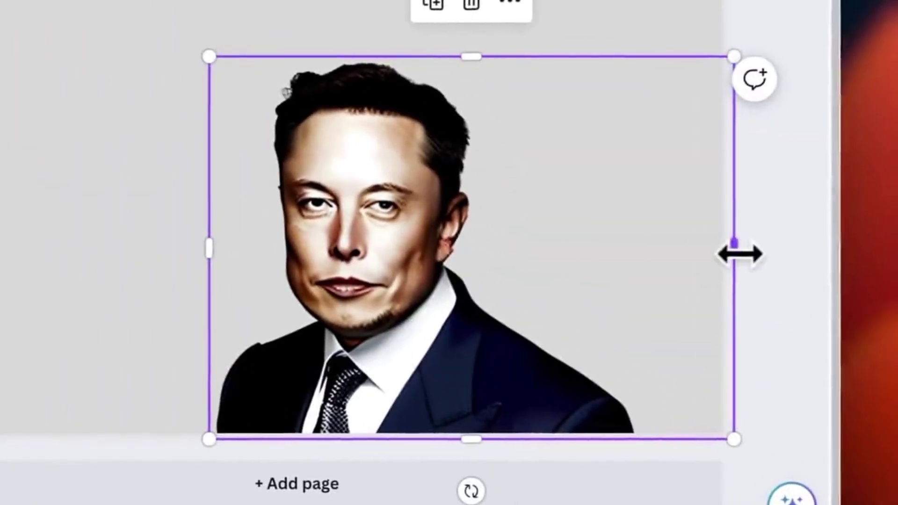
left_click_drag(739, 253, 633, 255)
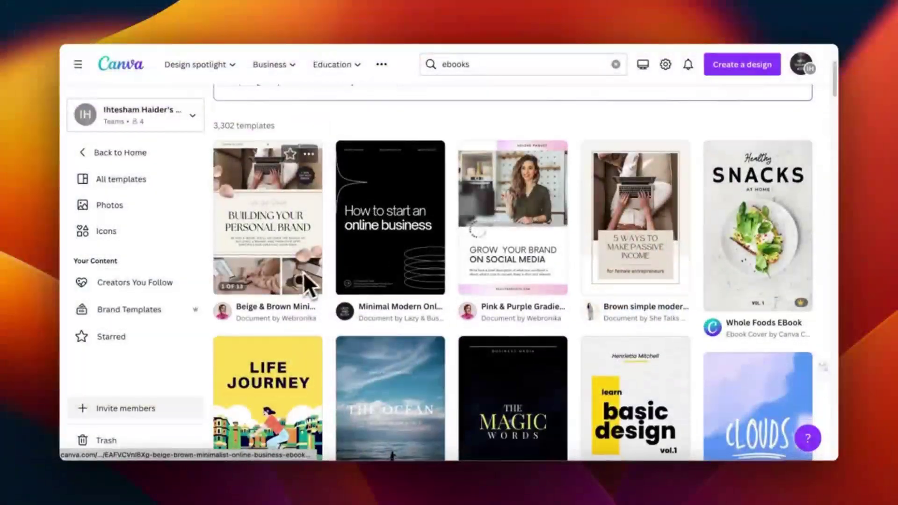
Open the 'How to start an online business' template from the 'ebooks' results and scroll its pages
scroll(295, 274, "down", 8)
scroll(295, 274, "up", 4)
scroll(295, 274, "up", 4)
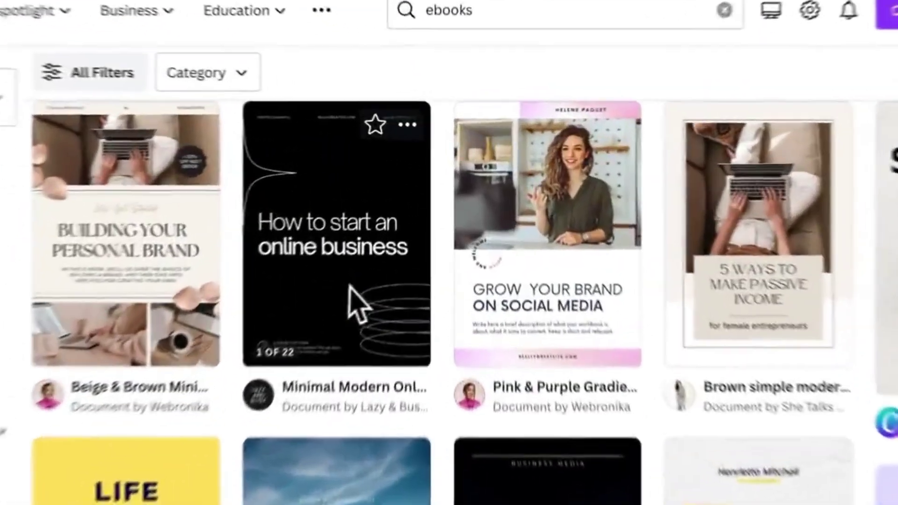
left_click(397, 224)
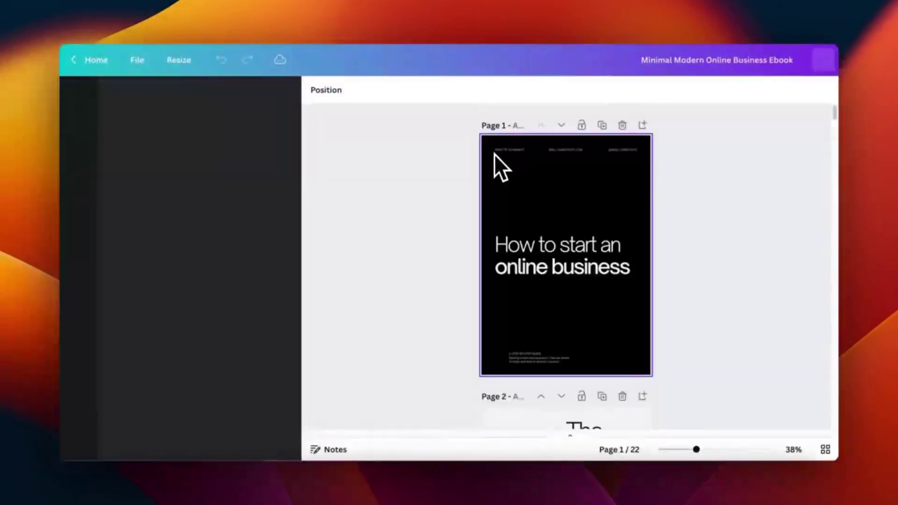
scroll(530, 319, "down", 8)
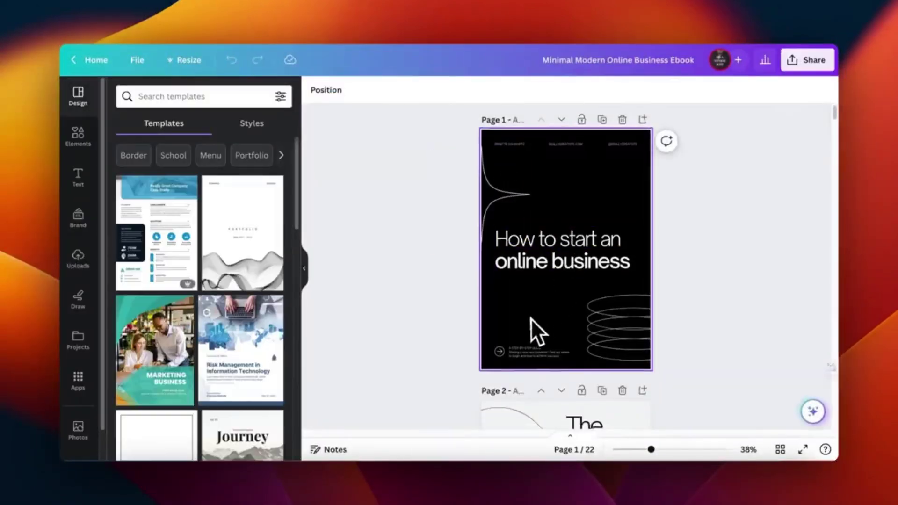
scroll(531, 318, "down", 8)
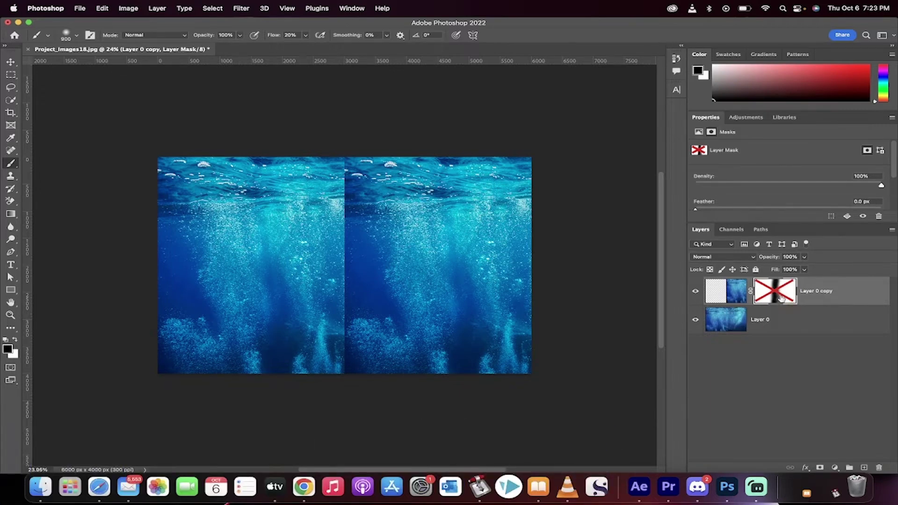
Toggle the mask on Layer 0 copy to compare, then delete the mask and the copy layer
left_click(781, 297, "shift")
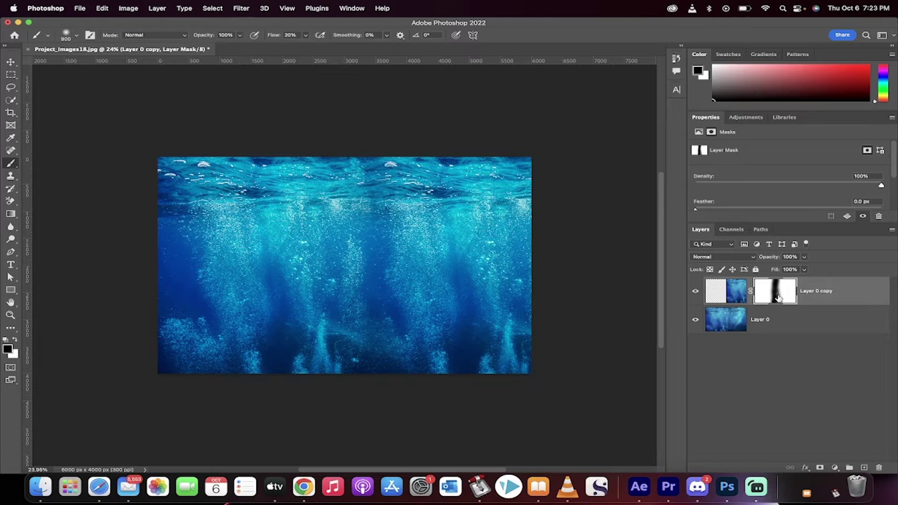
left_click(778, 298, "shift")
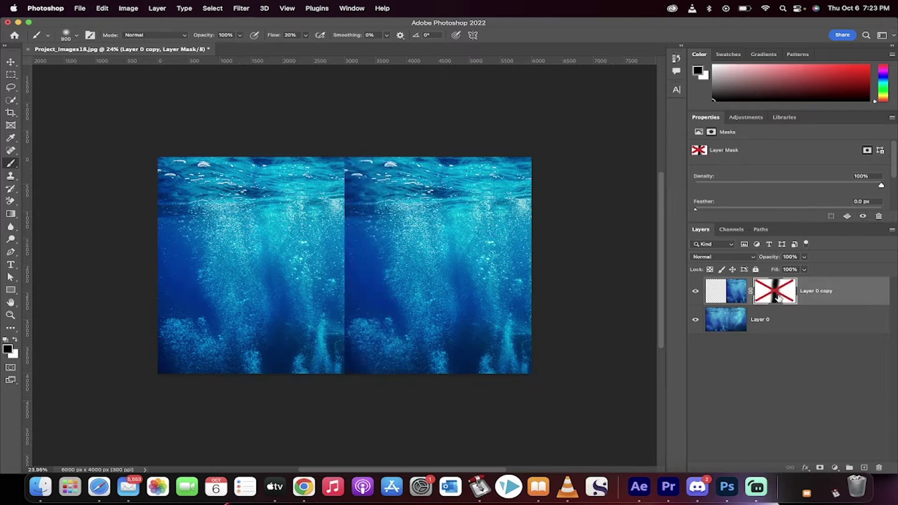
left_click(778, 297, "shift")
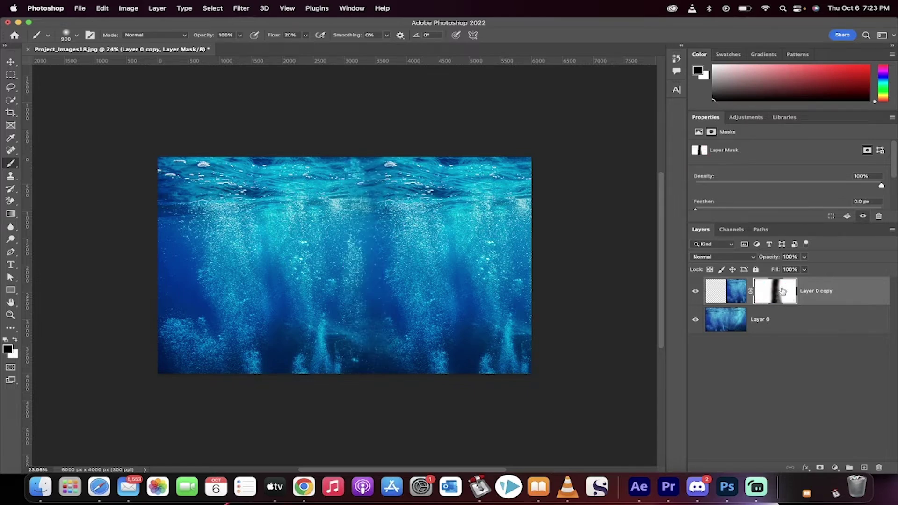
key("Delete")
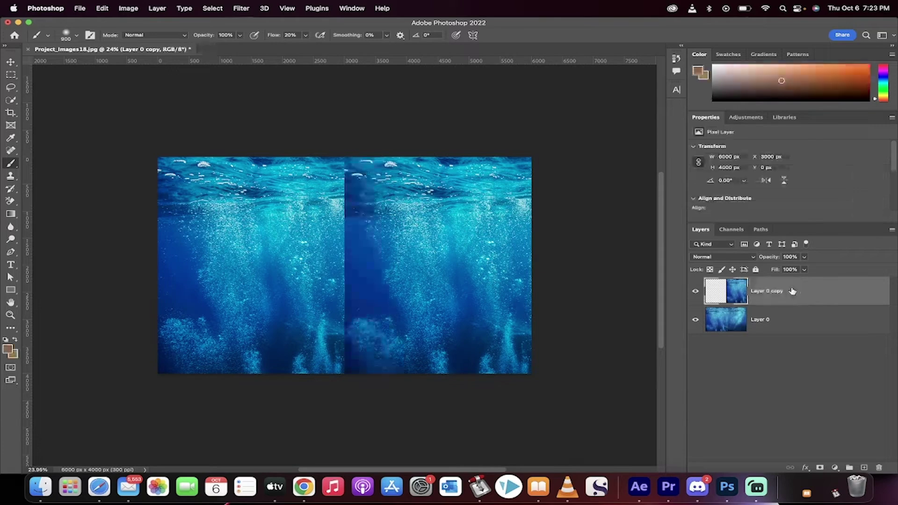
key("Delete")
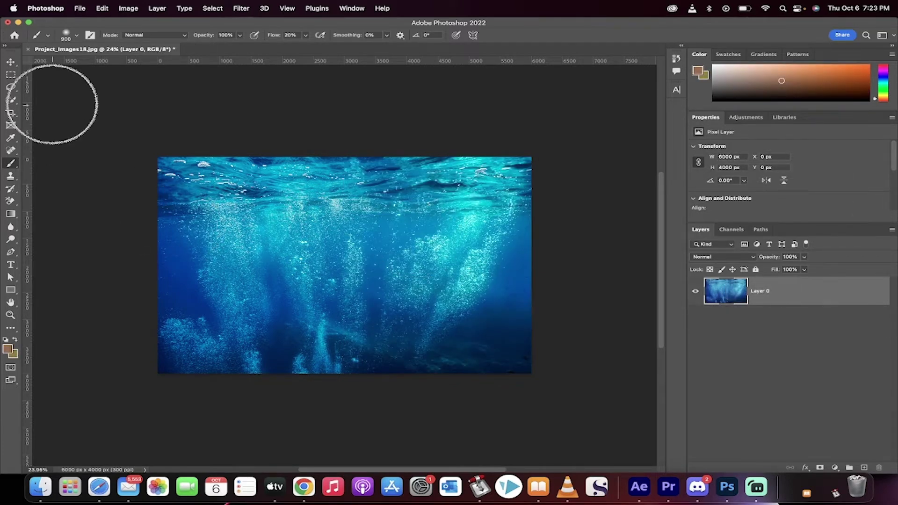
Duplicate Layer 0 and move the copy onto the right half of the canvas
left_click(11, 63)
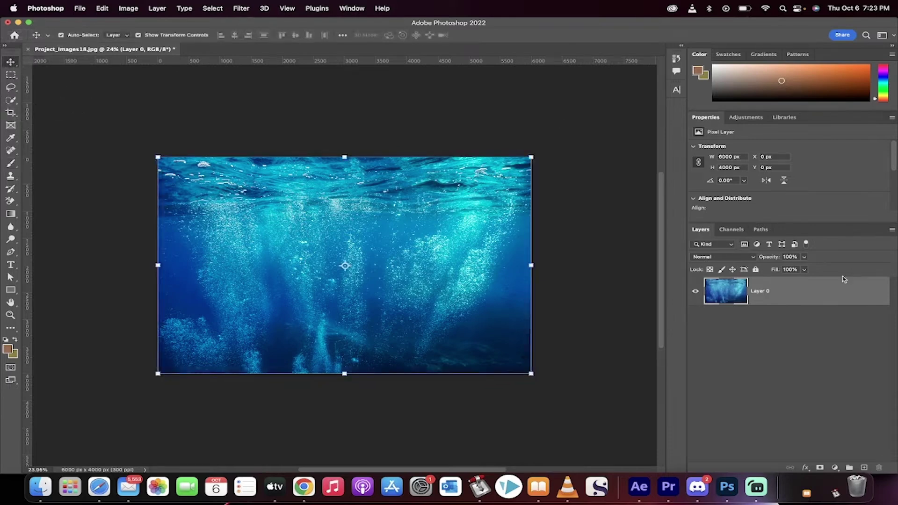
left_click_drag(818, 299, 863, 467)
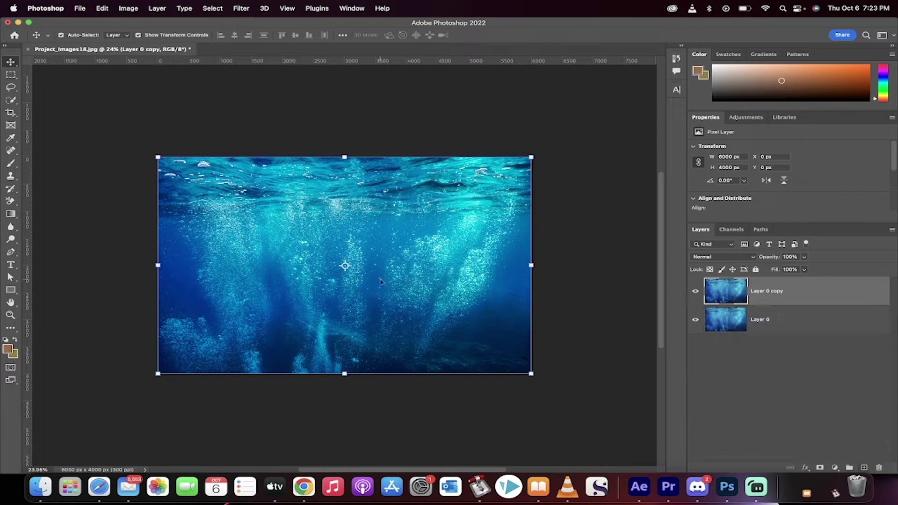
left_click_drag(414, 252, 590, 243)
left_click(392, 112)
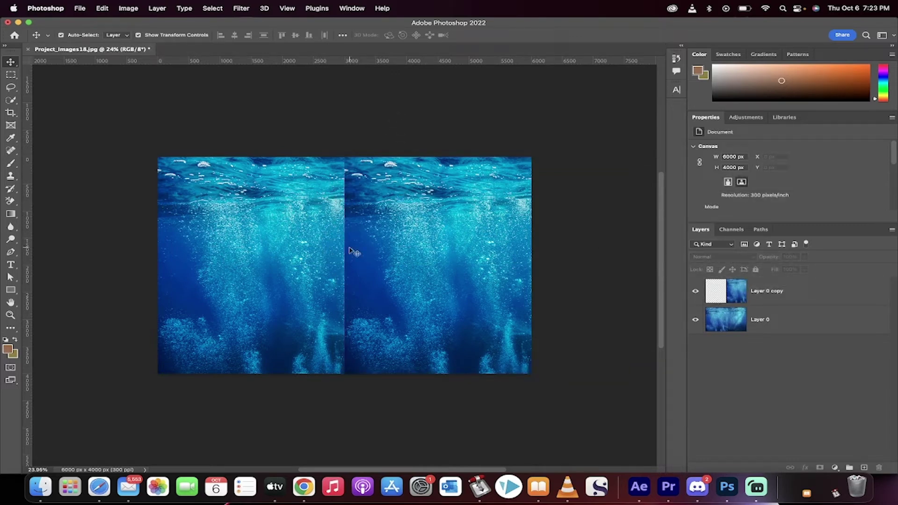
Add a layer mask to Layer 0 copy and paint over the seam with a Soft Round brush
left_click(774, 293)
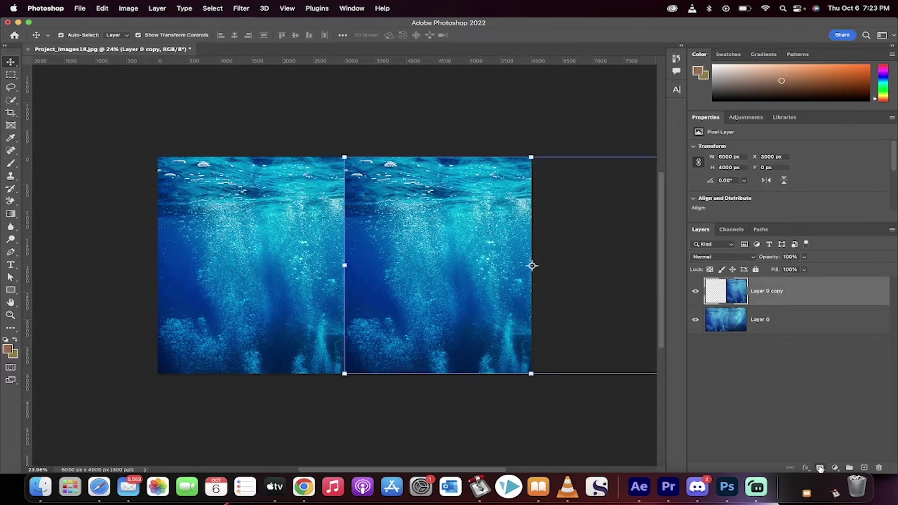
left_click(819, 468)
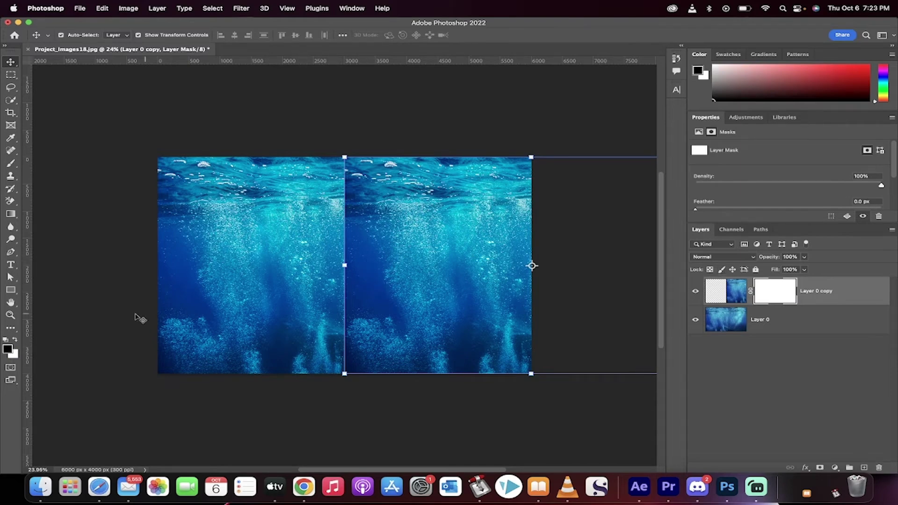
left_click(11, 164)
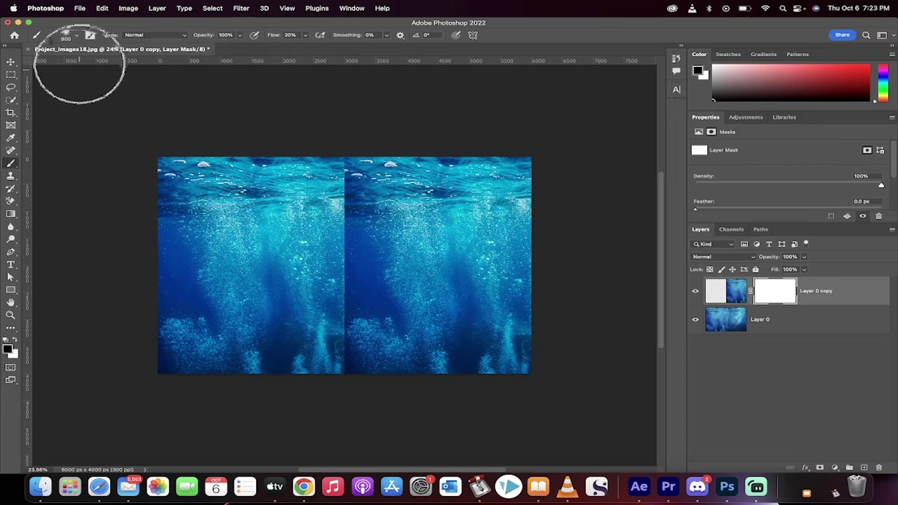
left_click(77, 37)
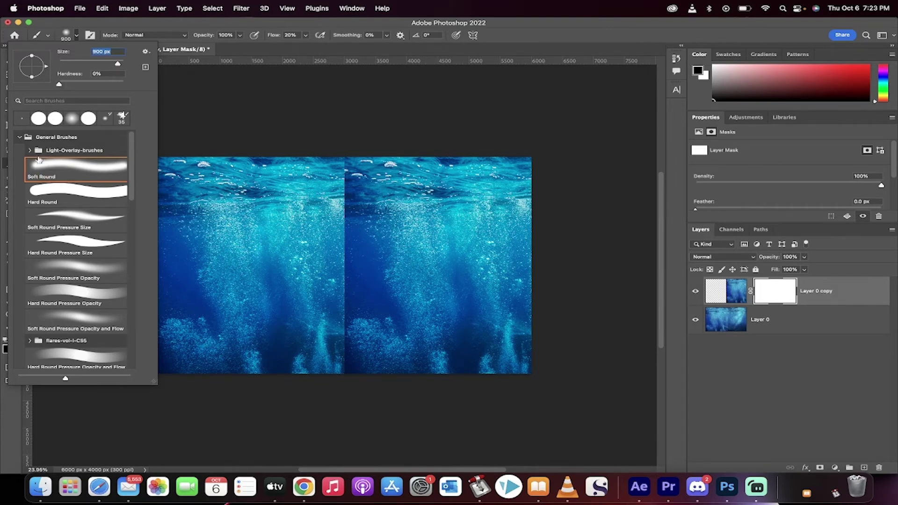
left_click(77, 34)
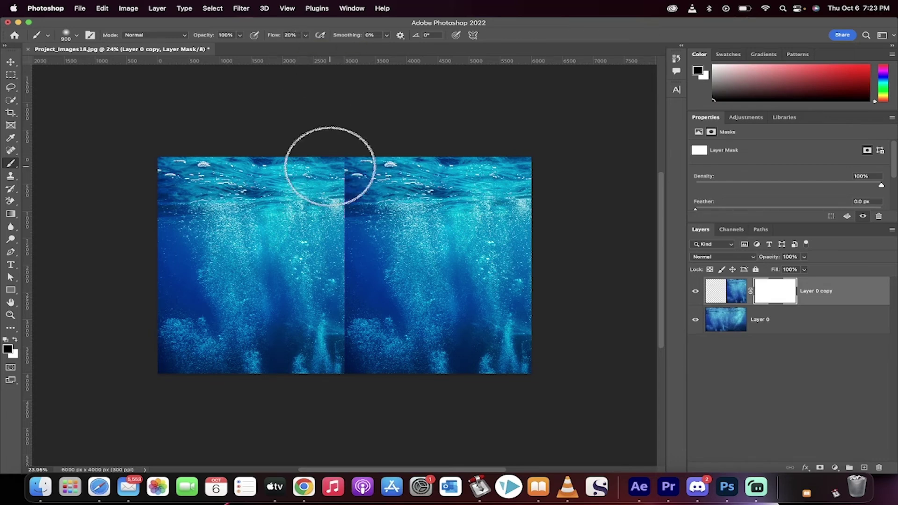
mouse_move(349, 151)
left_mouse_down()
mouse_move(330, 175)
mouse_move(344, 172)
mouse_move(341, 181)
mouse_move(328, 170)
mouse_move(313, 205)
mouse_move(314, 223)
mouse_move(330, 218)
mouse_move(328, 338)
mouse_move(337, 378)
mouse_move(335, 296)
mouse_move(351, 411)
mouse_move(358, 223)
mouse_move(354, 251)
mouse_move(356, 208)
mouse_move(342, 269)
mouse_move(337, 177)
mouse_move(323, 296)
left_mouse_up()
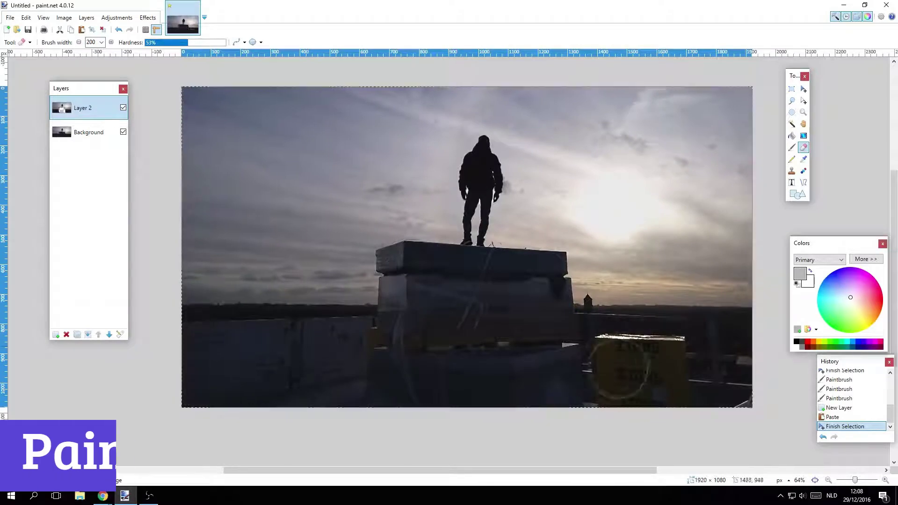
Erase near the yellow box, merge down, and copy the Background into a new Layer 2
left_click_drag(624, 378, 674, 355)
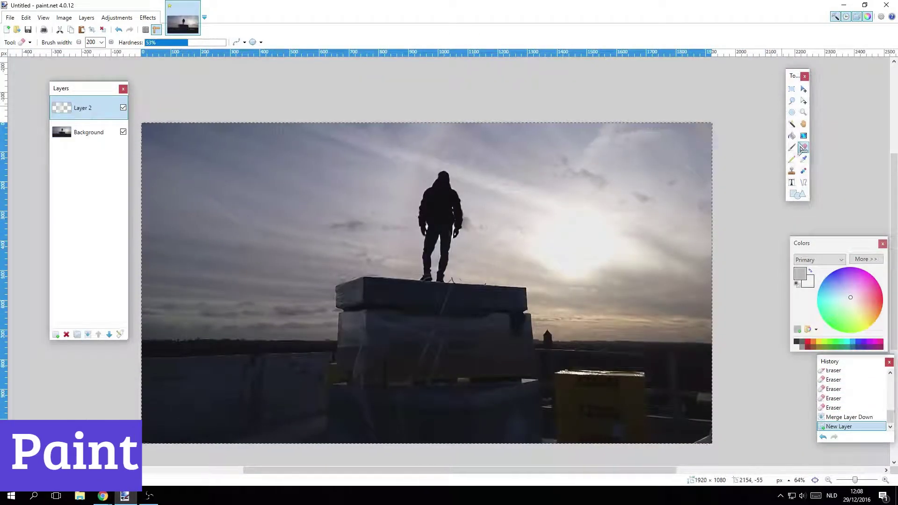
key("f")
left_click(148, 18)
left_click(264, 130)
left_click(89, 132)
left_click(117, 18)
key("ctrl+c")
left_click(88, 108)
key("ctrl+v")
left_click(116, 17)
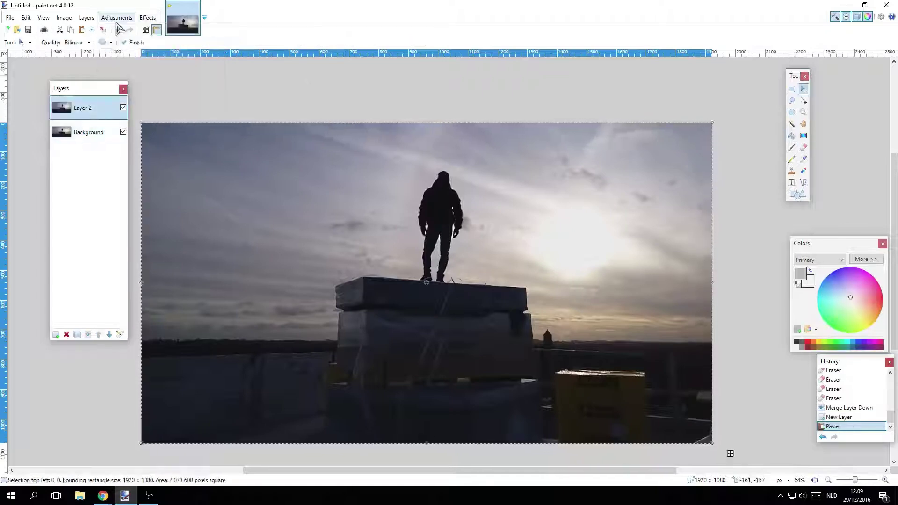
Apply Hue / Saturation to Layer 2 with lowered saturation and hue -11
left_click(133, 70)
left_click_drag(460, 243, 452, 243)
left_click(511, 222)
left_click(463, 285)
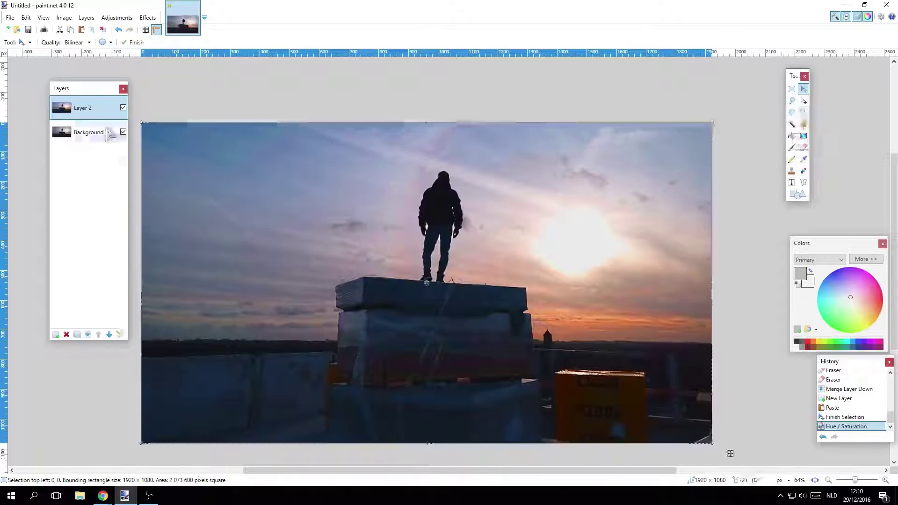
Erase the lower part of Layer 2 with the Eraser
key("e")
scroll(635, 410, "down", 2)
left_click(638, 348)
left_click(573, 350)
left_click(499, 316)
left_click(469, 331)
left_click(381, 334)
Lower eraser hardness to 18%, erase the top-left of Layer 2, and adjust the eraser width
left_click(299, 154)
left_click(306, 116)
left_click(160, 43)
scroll(720, 80, "down", 2)
scroll(701, 164, "up", 1)
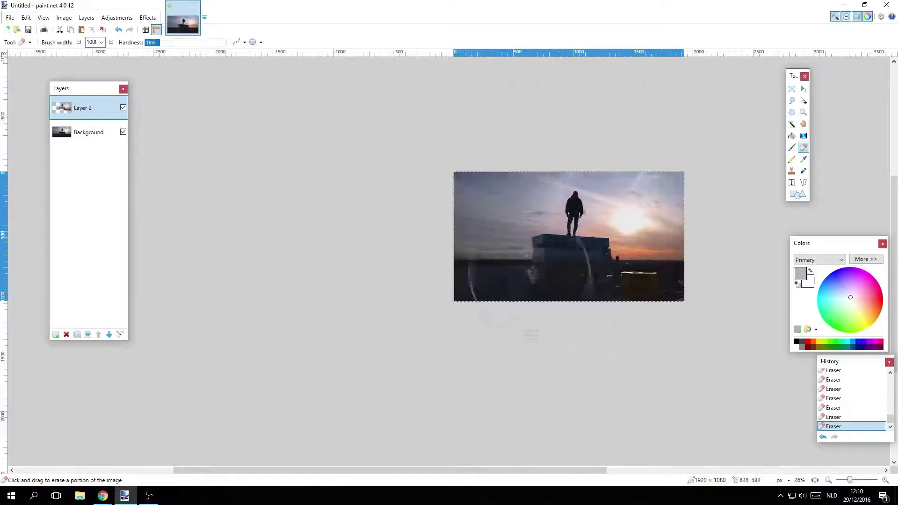
scroll(518, 273, "up", 5)
left_click(91, 42)
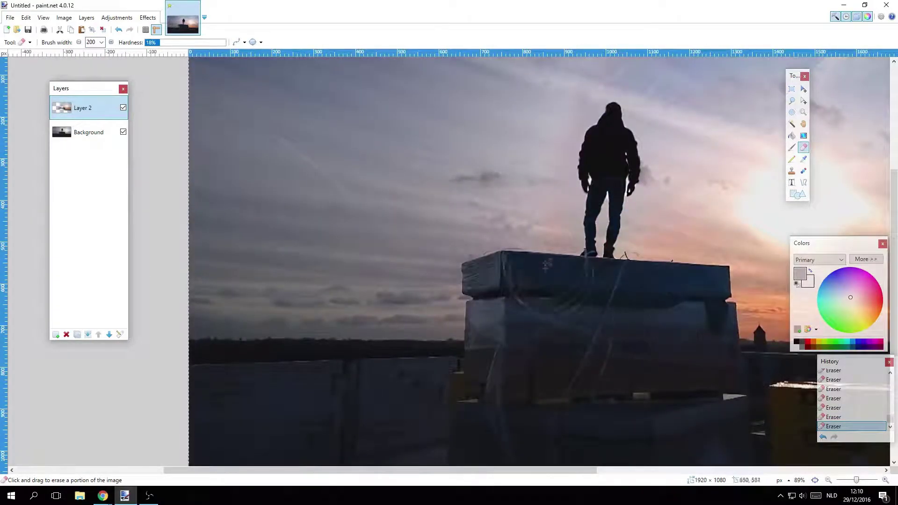
scroll(801, 356, "down", 1)
Add Layer 3 and lower its opacity in Layer Properties
left_click(56, 334)
left_click(121, 334)
left_click_drag(491, 265, 474, 265)
left_click(446, 283)
left_click(791, 147)
Pick a pink colour with green at 101 and paint trial strokes near the figure, undoing the last
left_click(880, 345)
left_click(865, 259)
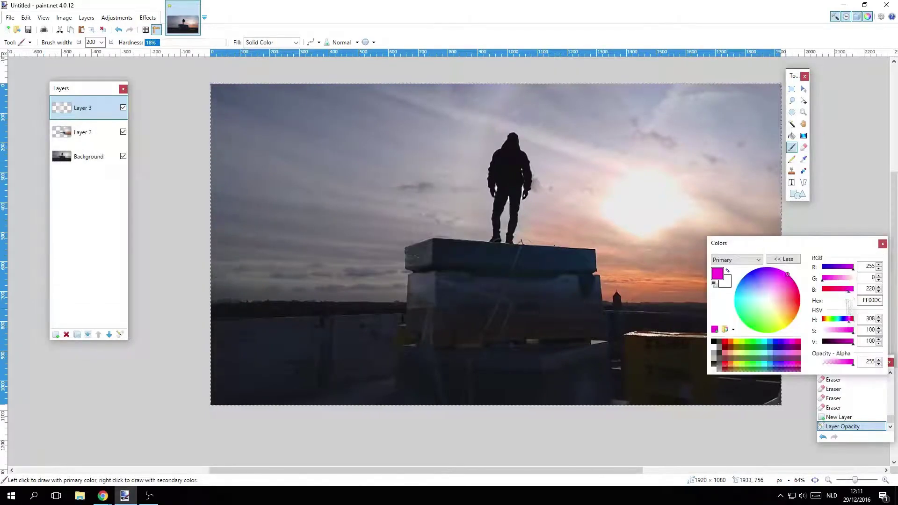
left_click_drag(822, 279, 834, 278)
left_click(587, 161)
left_click(561, 157)
left_click(577, 159)
key("ctrl+z")
key("ctrl+z")
key("ctrl+z")
Set the brush width and paint a soft pink glow around the figure
double_click(91, 42)
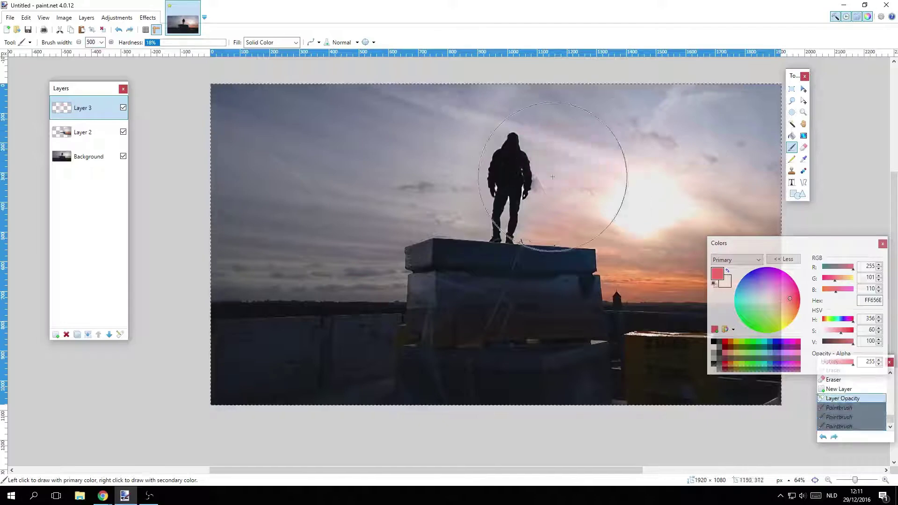
left_click(552, 176)
left_click(524, 171)
left_click(482, 171)
left_click(449, 173)
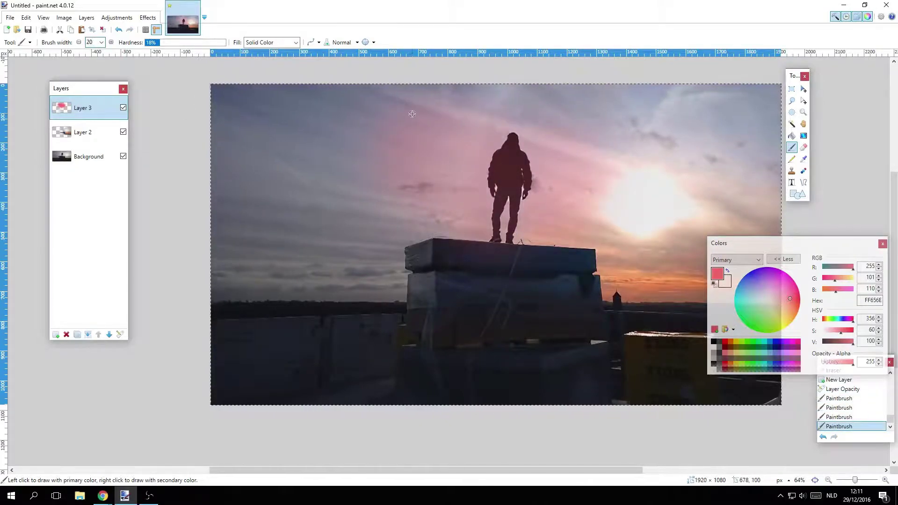
Soften the pink tint by erasing spots around the figure and upper sky
left_click(803, 147)
scroll(337, 186, "down", 4)
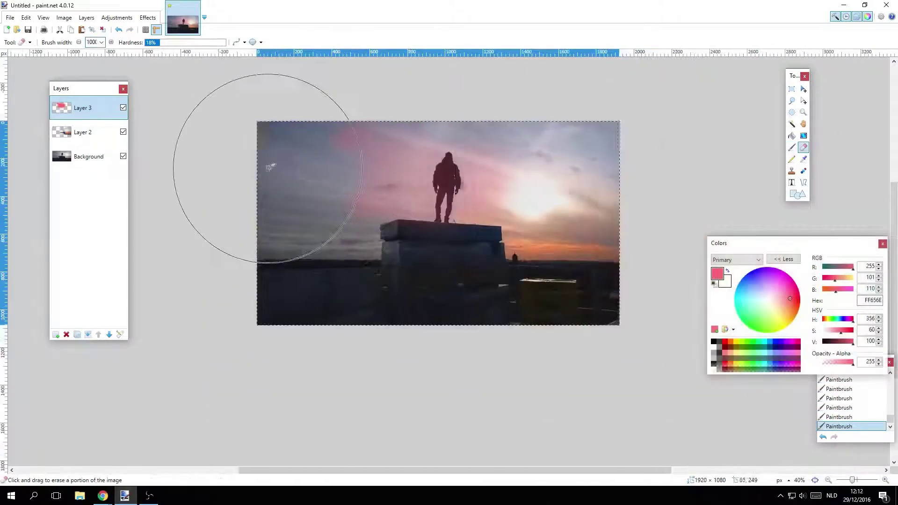
left_click(270, 168)
left_click(279, 172)
left_click(291, 175)
left_click(299, 182)
left_click(355, 71)
left_click(458, 63)
Erase the pink tint from the figure's head using eraser widths 30 and 40
scroll(424, 151, "up", 9)
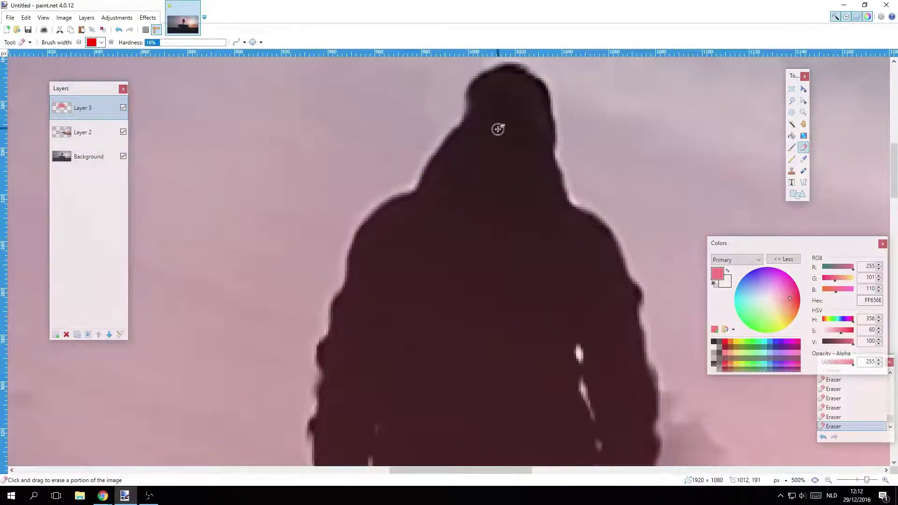
type("30")
left_click_drag(501, 111, 515, 125)
left_click(102, 42)
left_click(96, 65)
left_click(472, 148)
Hide Layers 2 and 3 and Magic Wand the dark figure on the Background at 57% tolerance
mouse_move(471, 147)
left_mouse_down()
mouse_move(416, 346)
mouse_move(514, 281)
left_mouse_up()
key("ctrl+z")
key("ctrl+z")
left_click(792, 124)
left_click(89, 157)
left_click(123, 108)
left_click(122, 132)
left_click(450, 285)
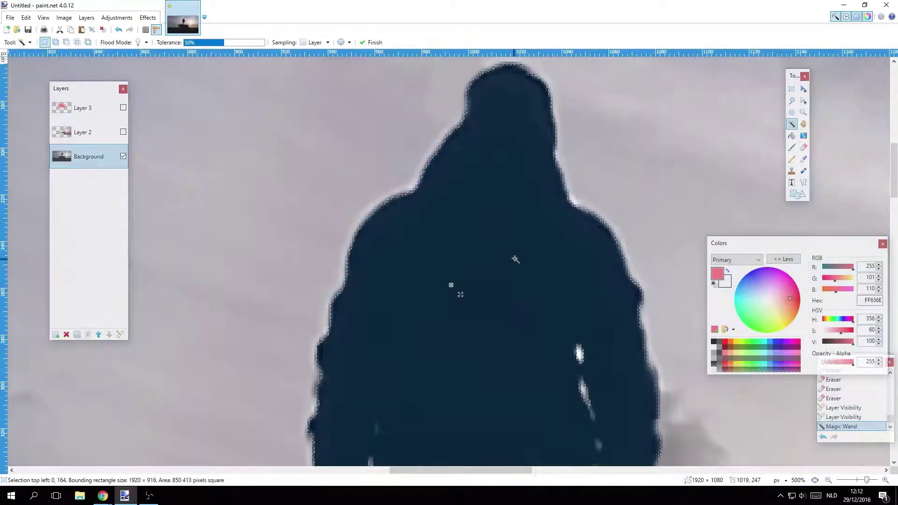
scroll(515, 258, "down", 6)
left_click_drag(227, 43, 229, 43)
Paste a copy of the figure onto a new Layer 4, erase its edges and deselect
key("ctrl+c")
key("ctrl+shift+n")
key("ctrl+v")
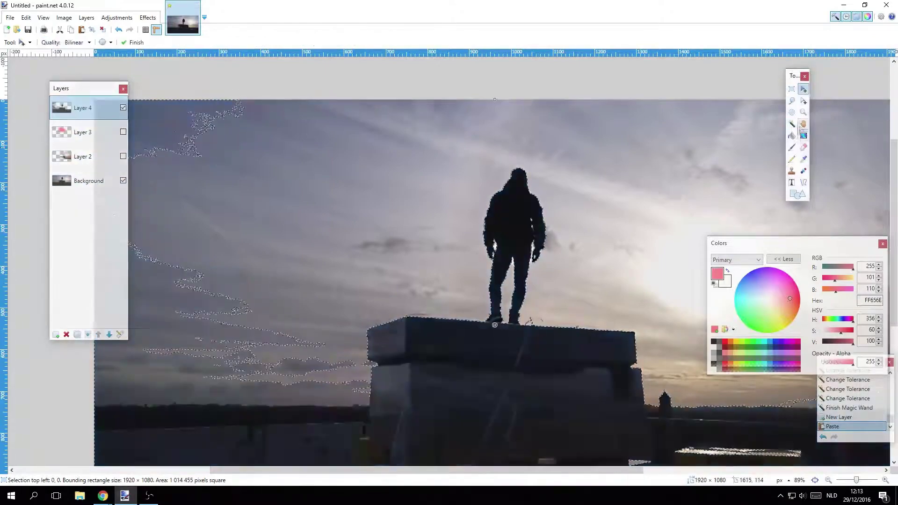
left_click(803, 148)
scroll(344, 276, "down", 5)
mouse_move(307, 229)
left_mouse_down()
mouse_move(339, 196)
mouse_move(304, 201)
left_mouse_up()
key("ctrl+d")
scroll(159, 128, "up", 3)
left_click_drag(206, 187, 266, 228)
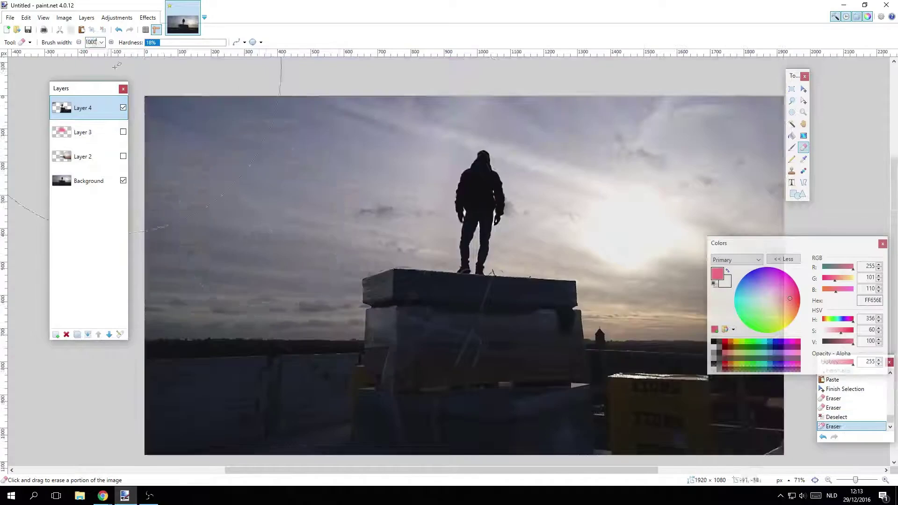
Show Layers 2 and 3 again and erase more of the pink tint on Layer 3
left_click(89, 132)
left_click(123, 132)
left_click(123, 156)
scroll(299, 346, "down", 3)
left_click_drag(300, 346, 450, 347)
left_click_drag(561, 337, 682, 306)
left_click_drag(636, 328, 497, 376)
scroll(561, 364, "up", 3)
scroll(300, 381, "down", 2)
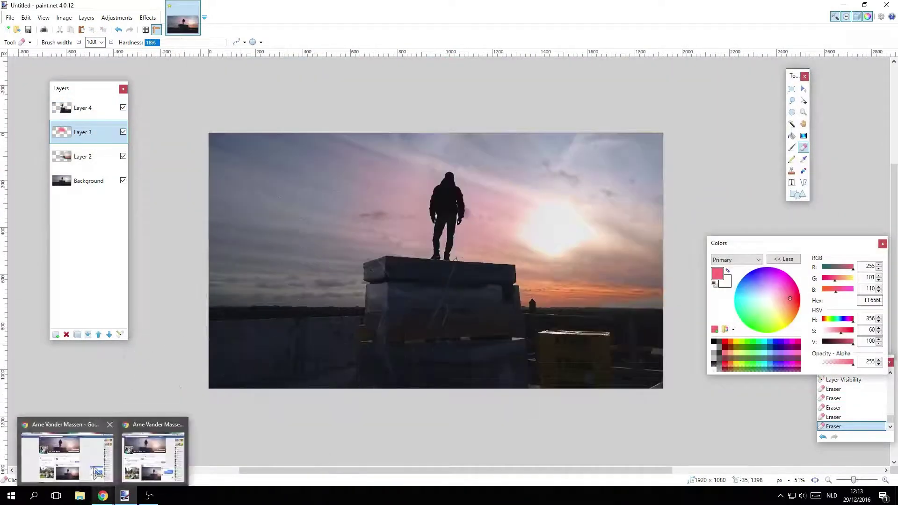
mouse_move(503, 83)
left_mouse_down()
mouse_move(443, 84)
mouse_move(506, 83)
left_mouse_up()
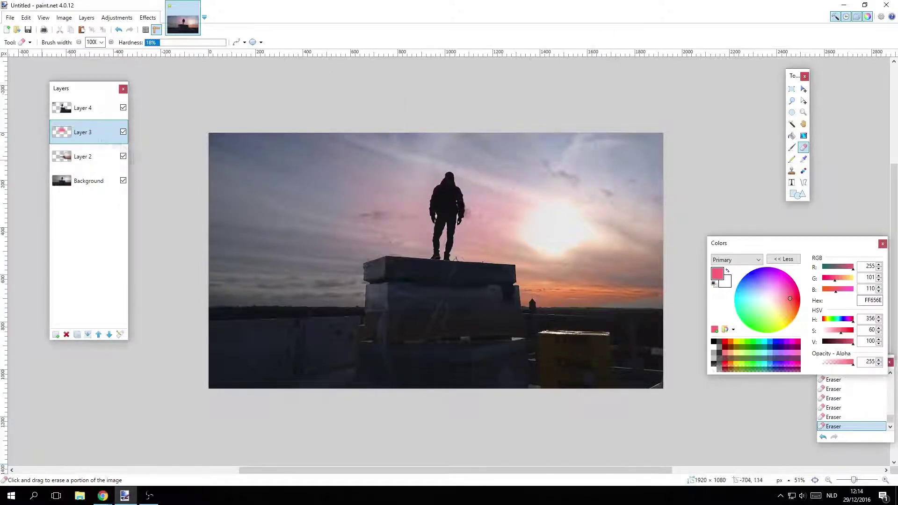
Apply Brightness / Contrast with contrast 3 to the Background layer
left_click(89, 180)
left_click(117, 17)
left_click(129, 49)
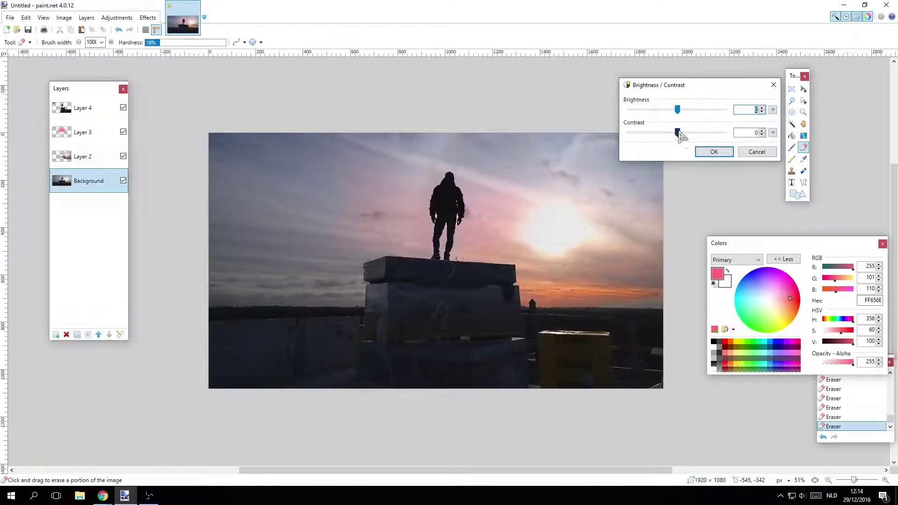
left_click(757, 152)
left_click(117, 17)
left_click(129, 49)
mouse_move(427, 255)
left_mouse_down()
mouse_move(411, 263)
mouse_move(426, 261)
left_mouse_up()
left_click(467, 274)
Apply Brightness / Contrast to Layer 2 and to Layer 4
left_click(89, 156)
left_click(117, 17)
left_click(130, 49)
left_click(463, 274)
left_click(92, 113)
left_click(117, 18)
left_click(144, 70)
left_click(509, 286)
left_click(117, 17)
left_click(140, 49)
left_click(466, 275)
Add a new Layer 5 and run Effects > Photo > Vignette on it
key("ctrl+shift+n")
left_click(148, 18)
mouse_move(158, 83)
left_click(255, 125)
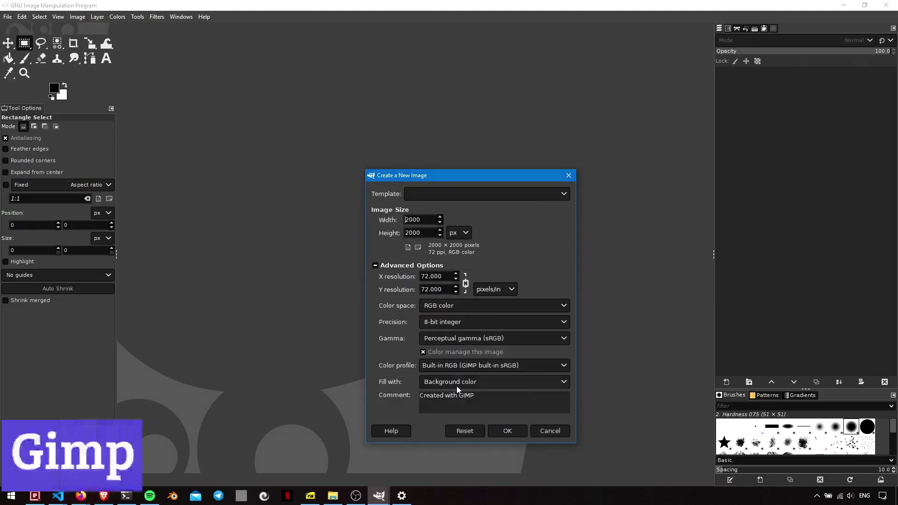
Set the new 2000 × 2000 image's fill to Transparency and create it
left_click(456, 385)
left_click(461, 425)
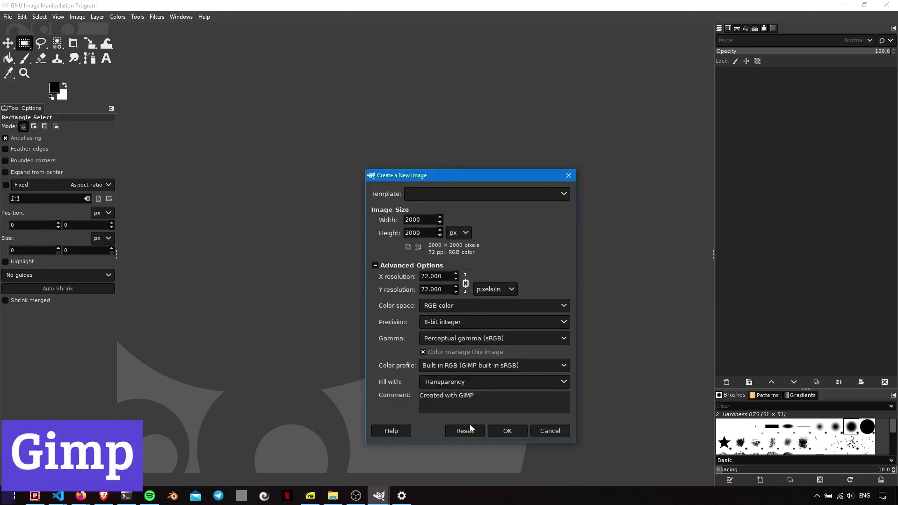
left_click(508, 431)
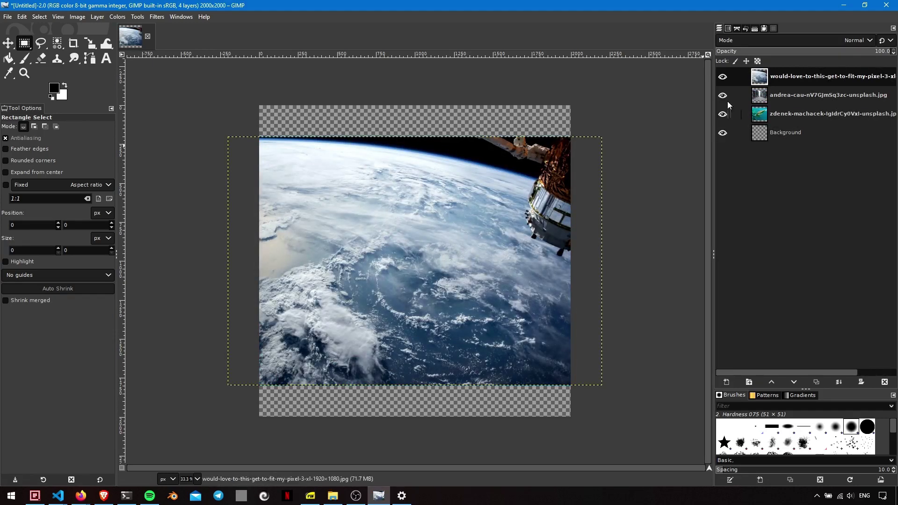
Hide the Earth and teal photo layers and move the city layer below the teal one
left_click(723, 77)
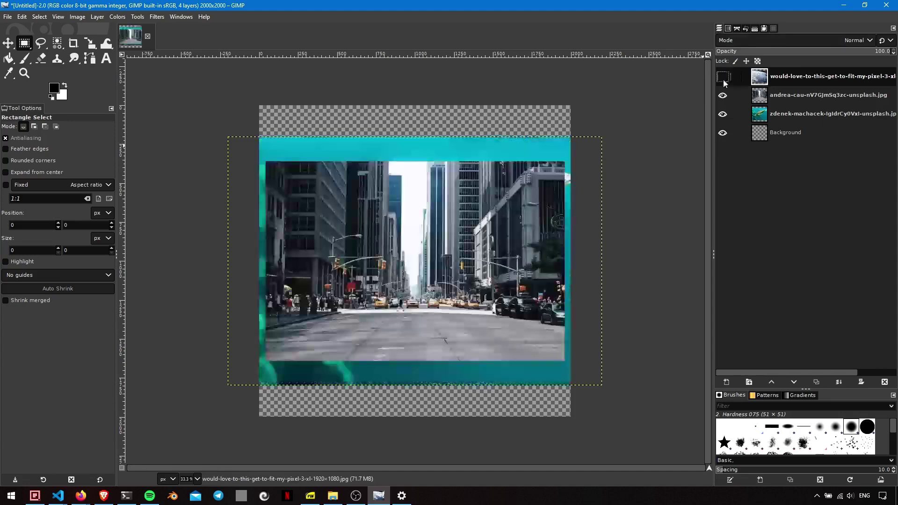
left_click(724, 115)
left_click_drag(759, 96, 759, 118)
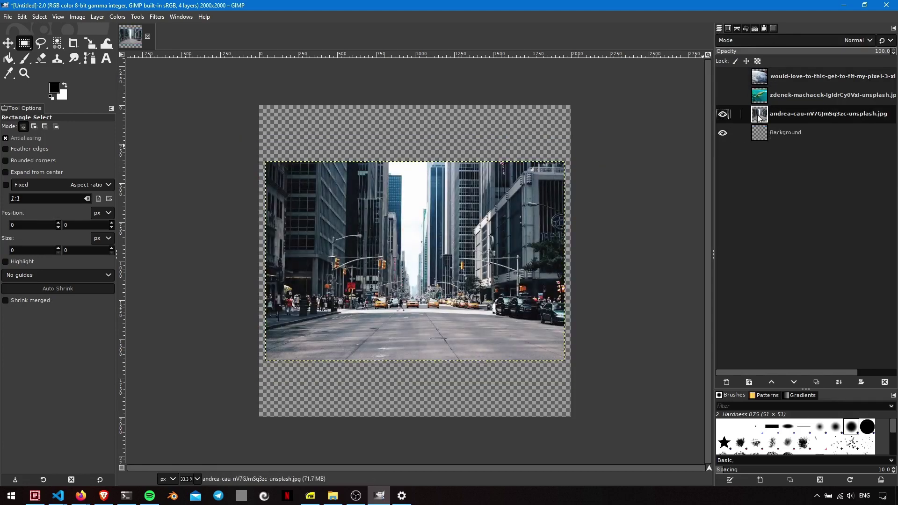
Scale the city photo up to 3107 × 2071 px so it fills the canvas
left_click(90, 43)
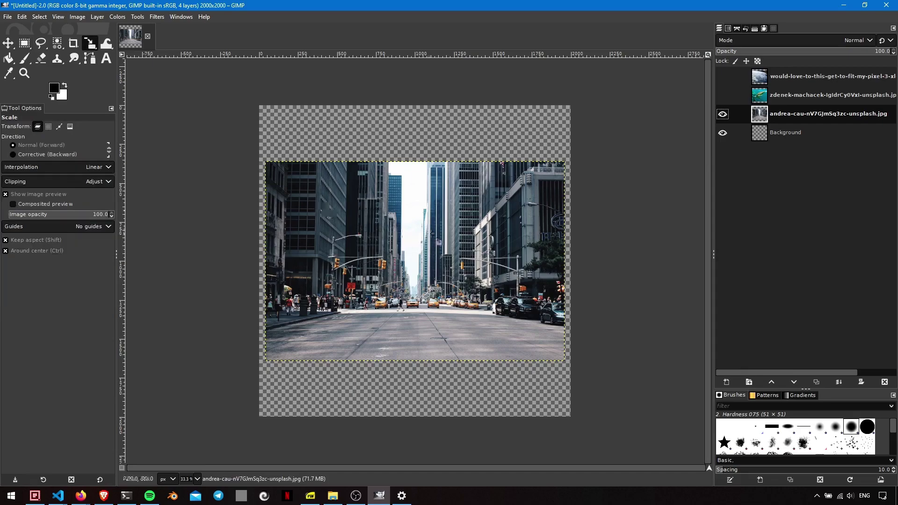
left_click(505, 323)
left_click_drag(570, 370, 657, 423)
left_click(676, 124)
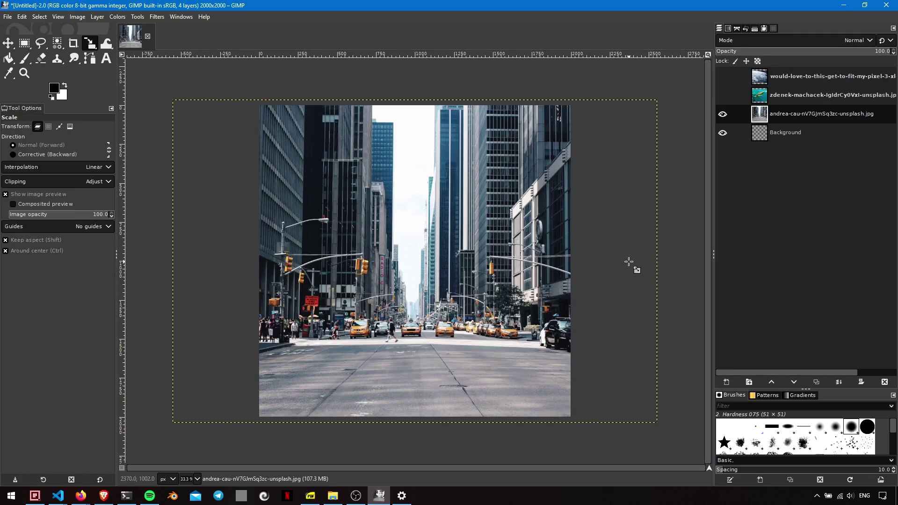
Duplicate the city photo layer and start a path along the taxi roof
left_click(817, 382)
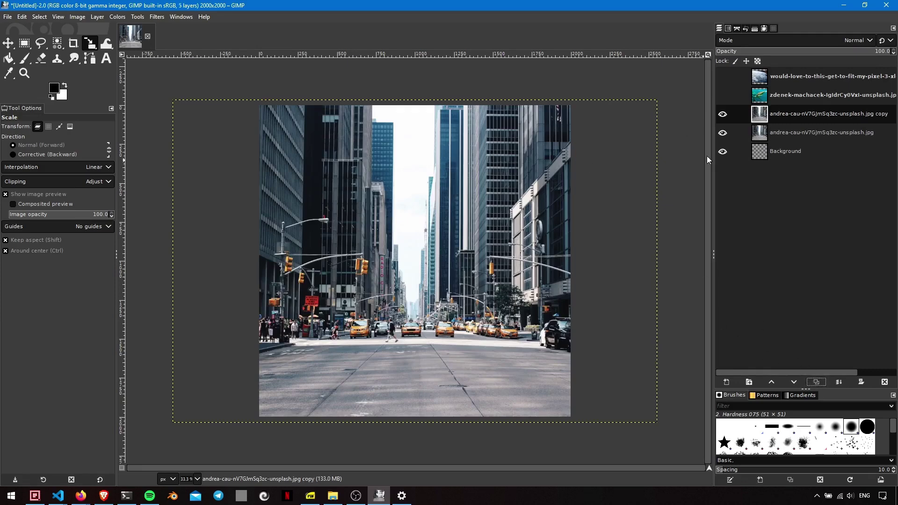
scroll(391, 93, "up", 4)
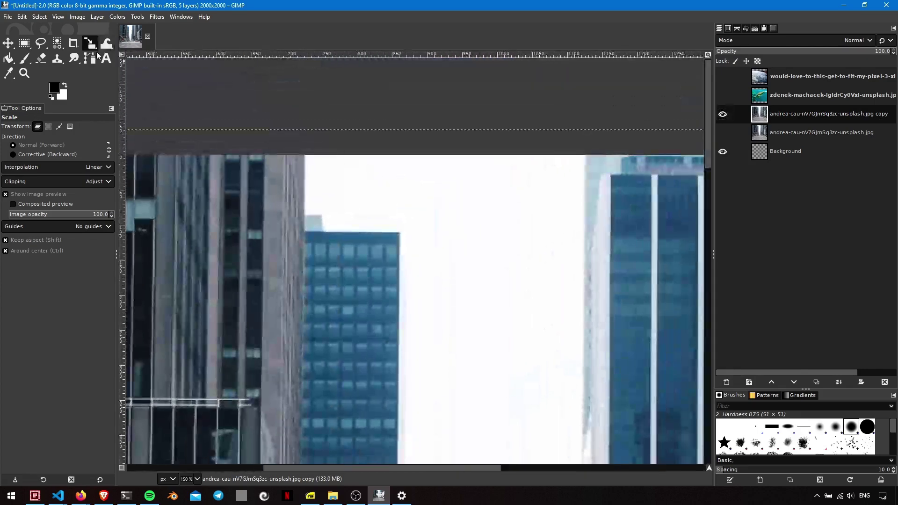
left_click(96, 57)
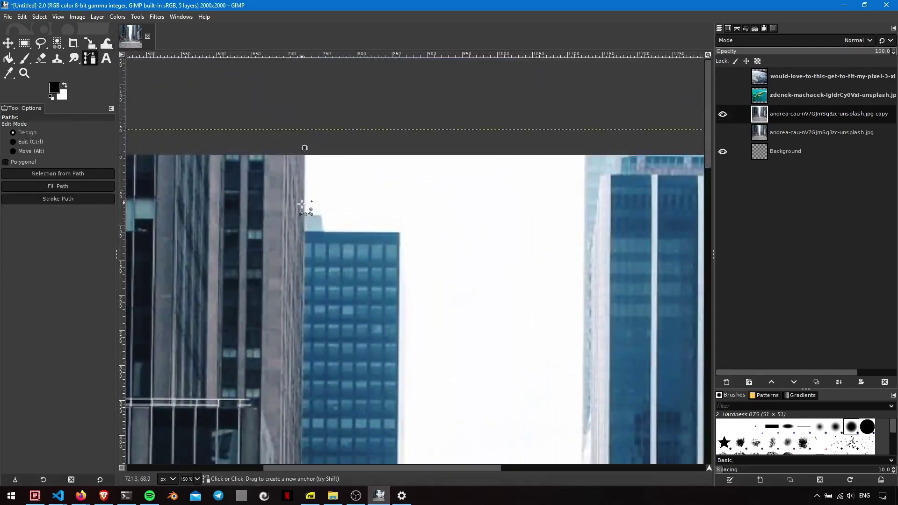
scroll(429, 298, "down", 10)
scroll(386, 381, "down", 5)
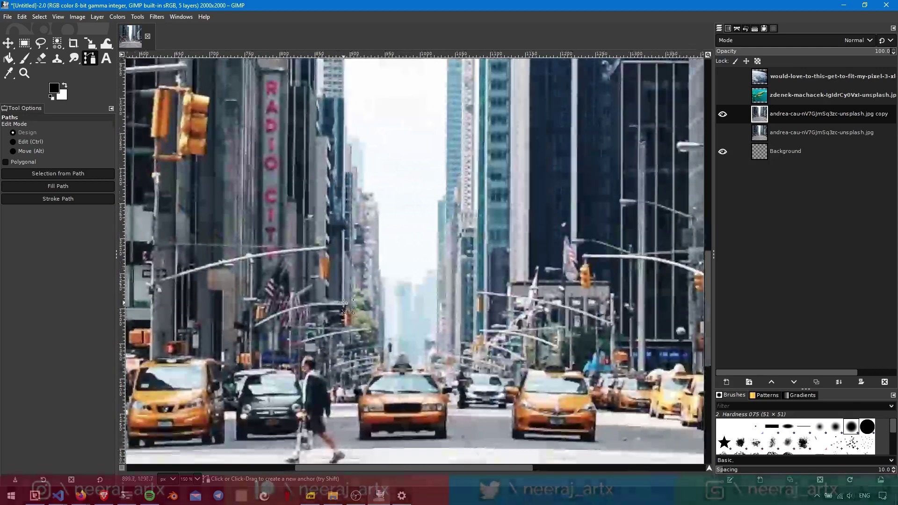
left_click(392, 370)
left_click(398, 356)
left_click(404, 355)
left_click(413, 366)
left_click(422, 368)
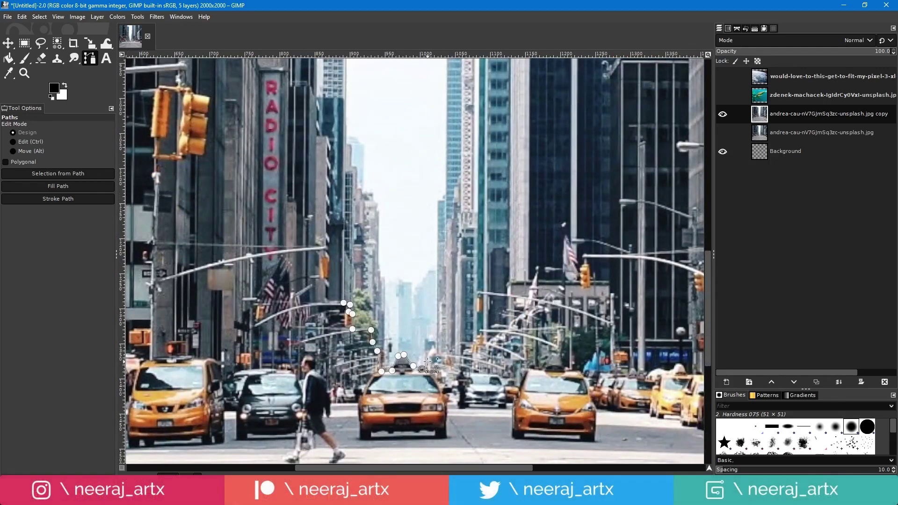
Continue the path around a building top
left_click(447, 198)
scroll(443, 170, "up", 6)
left_click(397, 258)
left_click(400, 255)
left_click(400, 246)
left_click(404, 246)
left_click(405, 256)
scroll(414, 254, "up", 5)
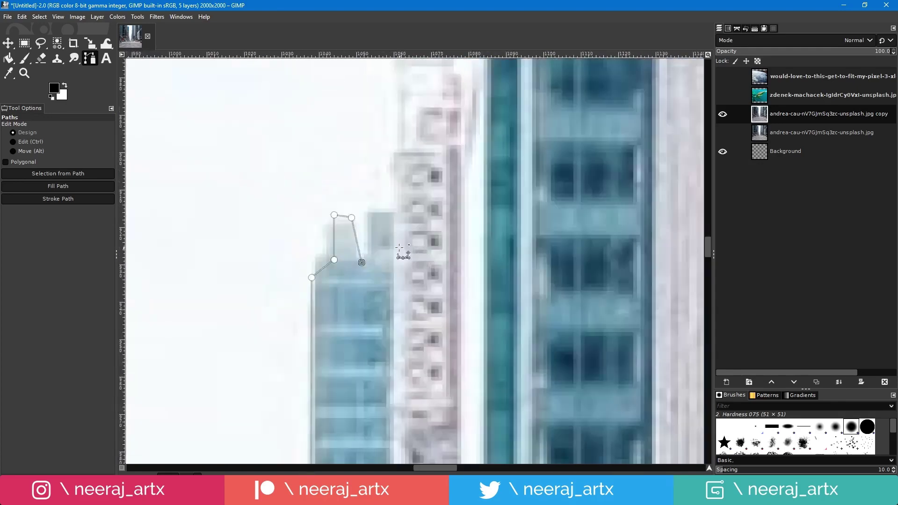
scroll(392, 152, "down", 6)
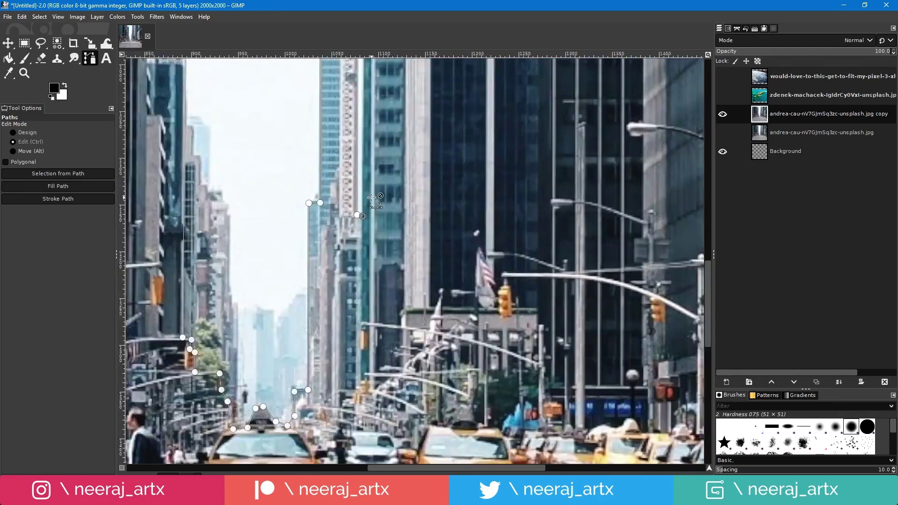
scroll(337, 234, "up", 3)
scroll(337, 232, "up", 3)
Extend the path up the building edge and above the image top
left_click(321, 198)
left_click(352, 147)
left_click_drag(352, 146, 372, 325)
scroll(372, 324, "down", 2)
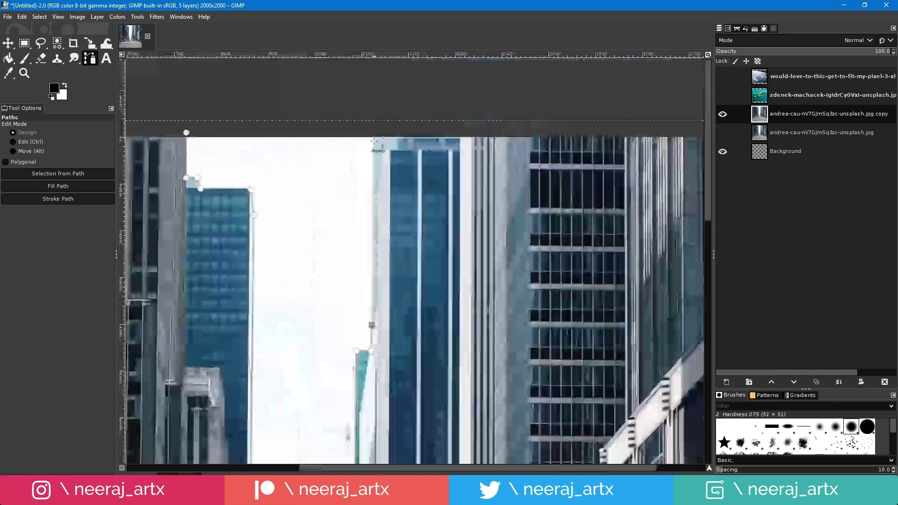
left_click(375, 130)
left_click_drag(252, 159, 334, 225)
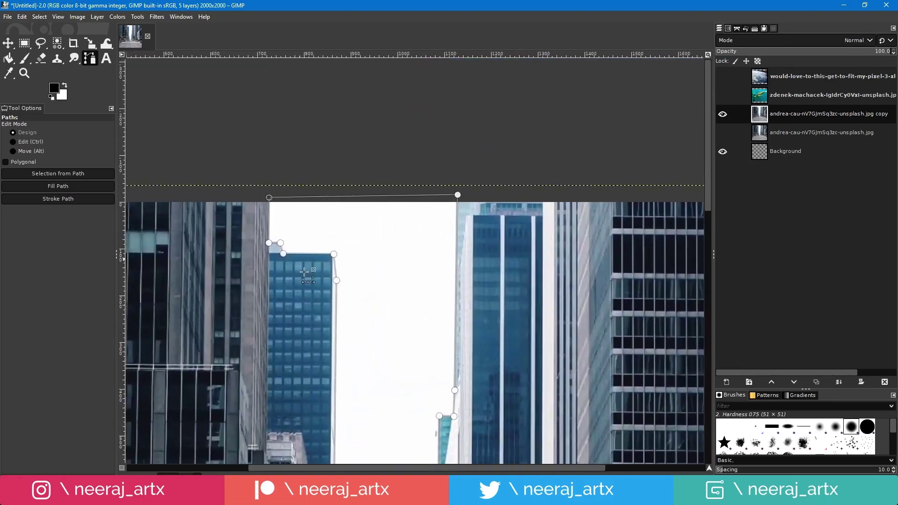
left_click_drag(304, 285, 291, 213)
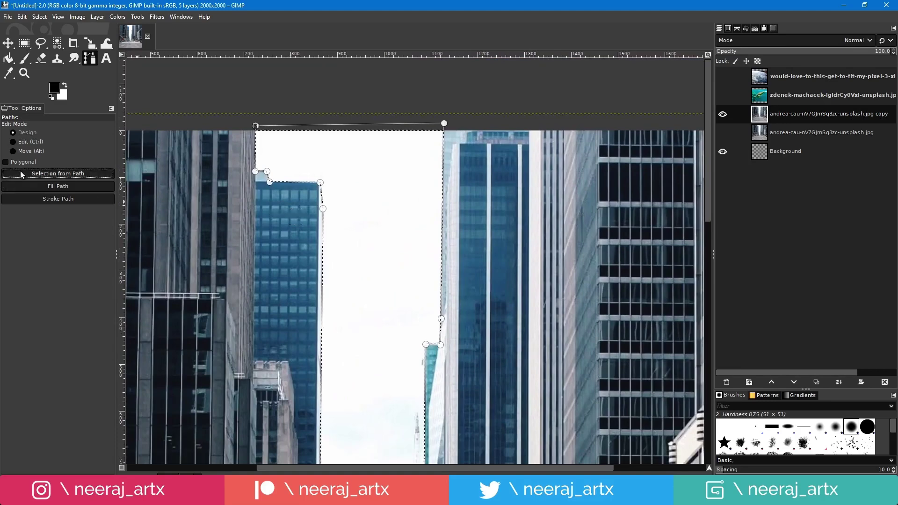
Feather the sky selection by 2 px
right_click(312, 149)
mouse_move(340, 188)
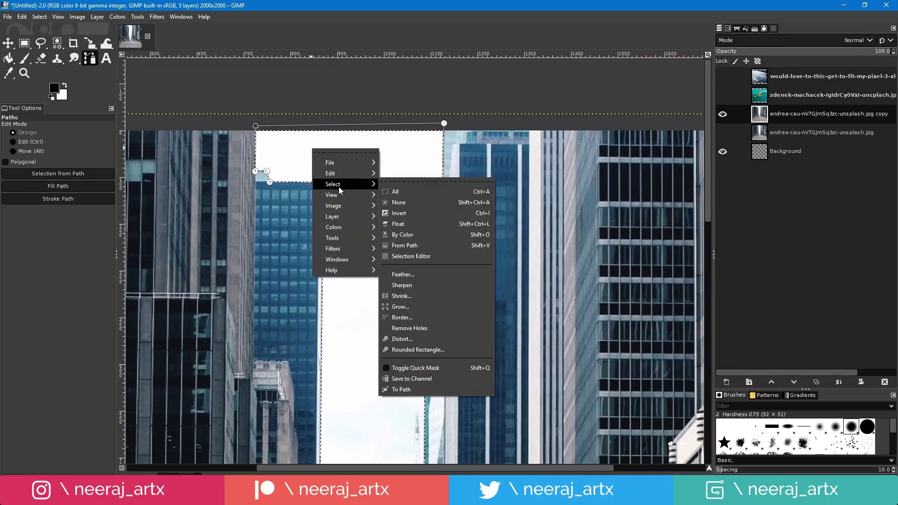
left_click(405, 274)
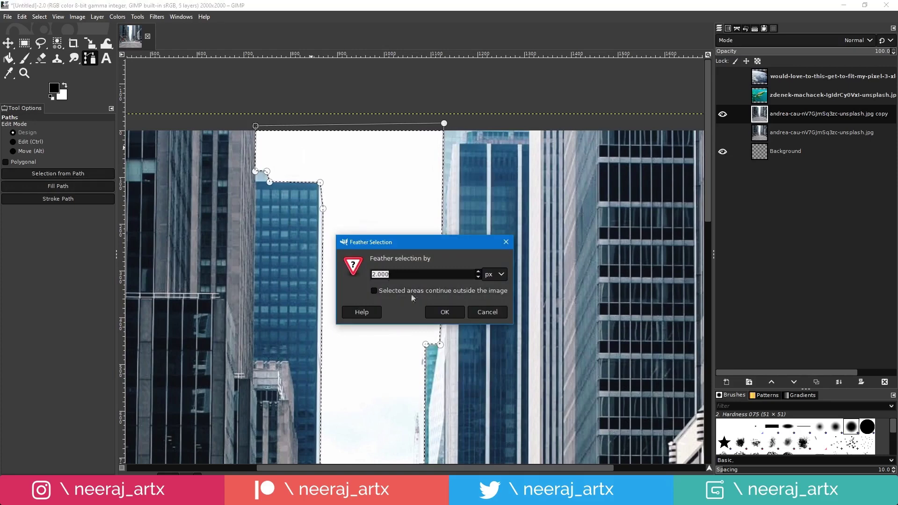
left_click(445, 312)
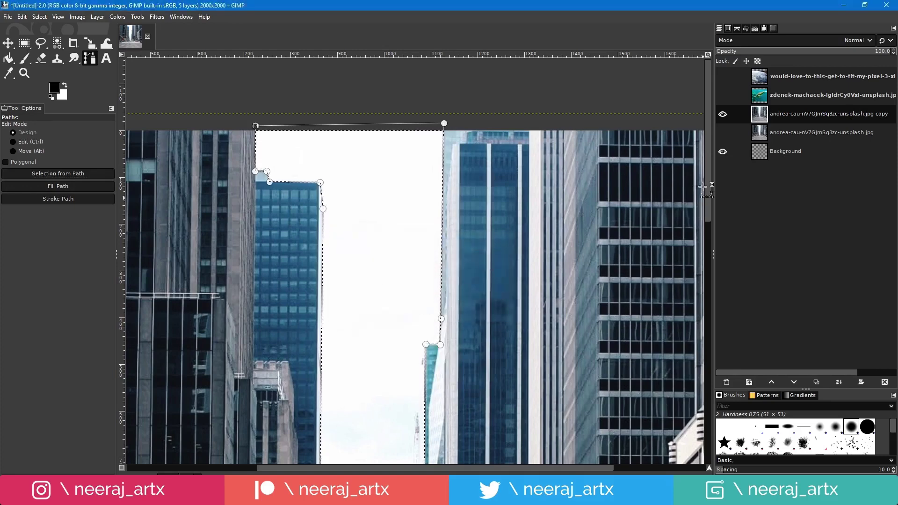
Add a layer mask from the selection to hide the sky on the copied layer
left_click(865, 382)
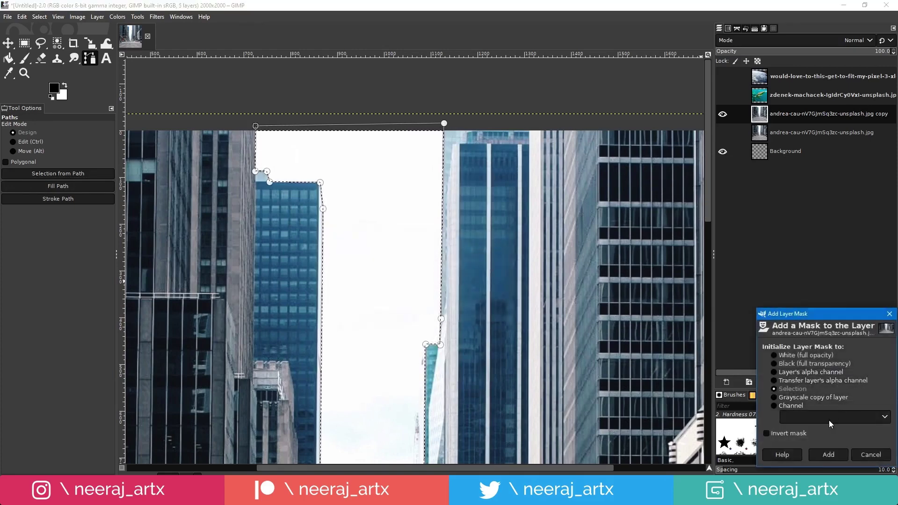
left_click(828, 454)
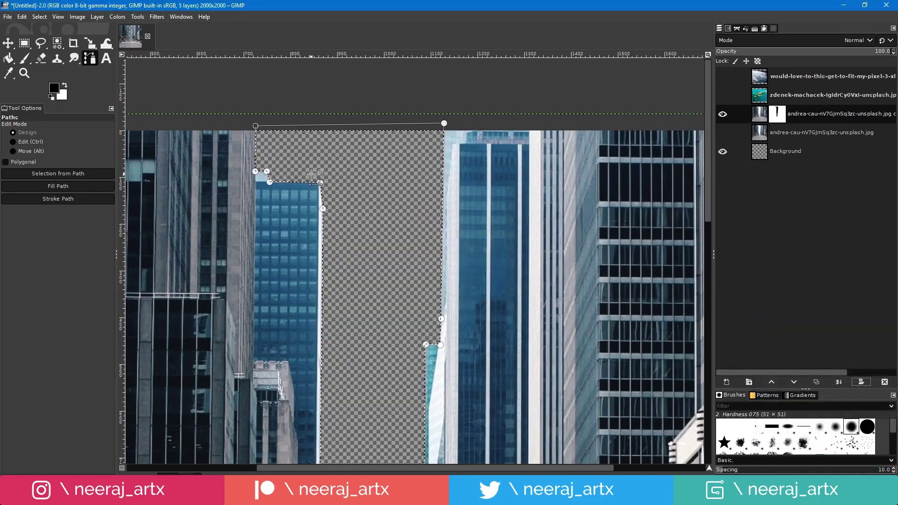
scroll(421, 252, "down", 3, "ctrl")
scroll(420, 253, "down", 3)
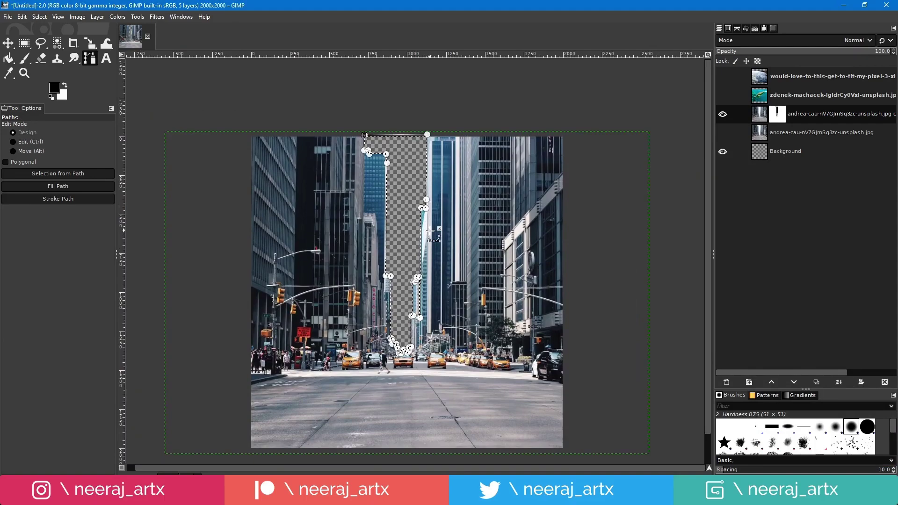
key("ctrl")
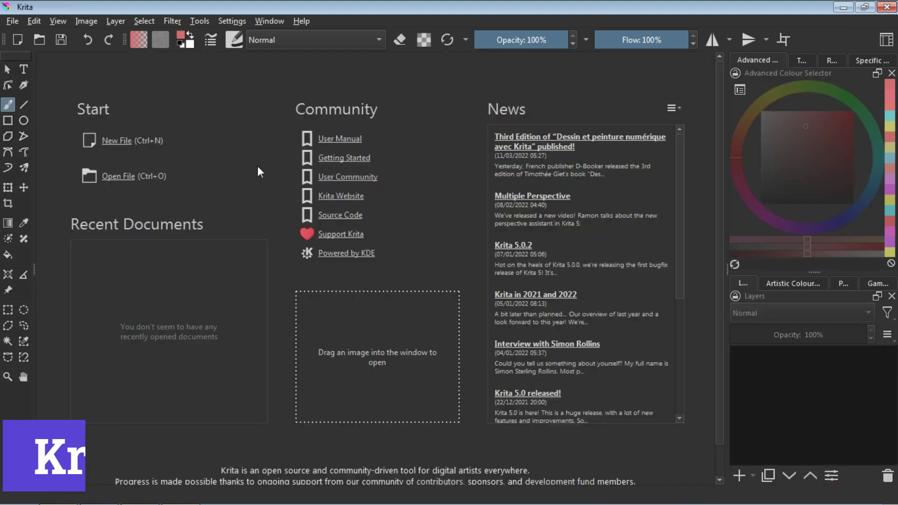
Create a new 1920 × 1080 Krita canvas and select Paint Layer 1
left_click(118, 142)
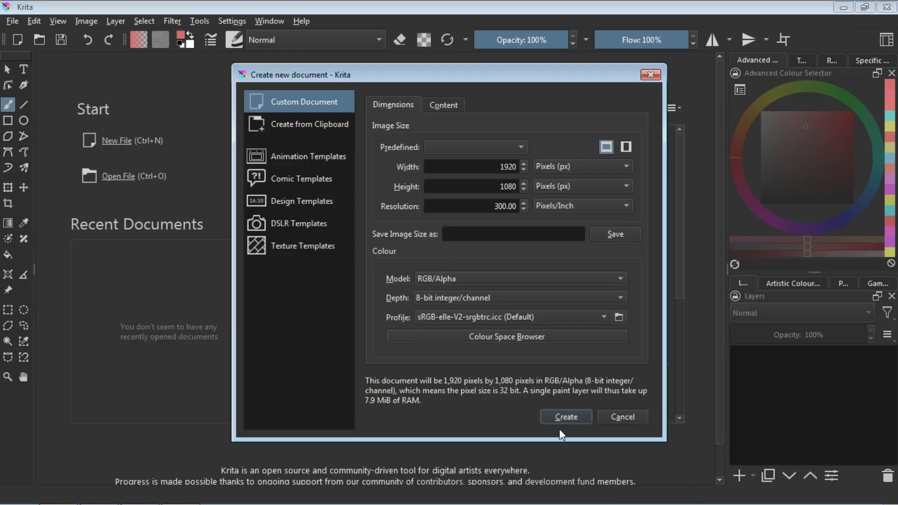
key("Return")
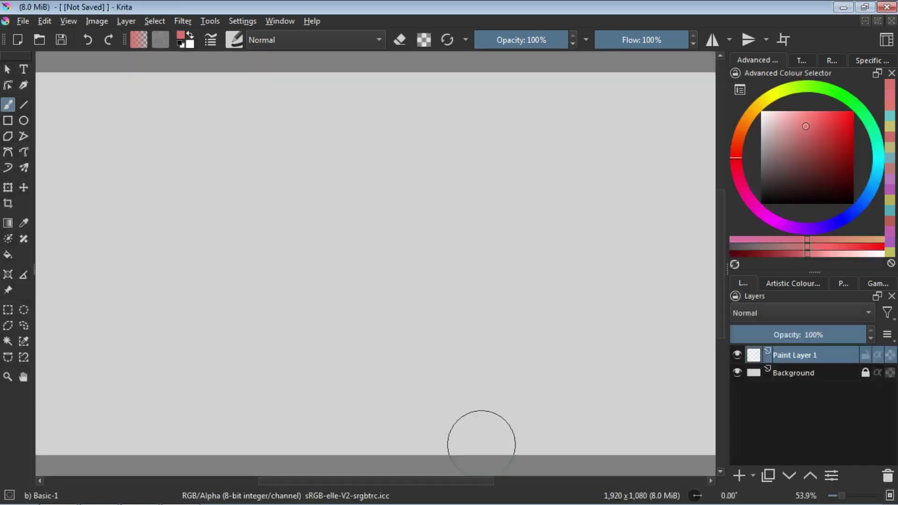
left_click(771, 375)
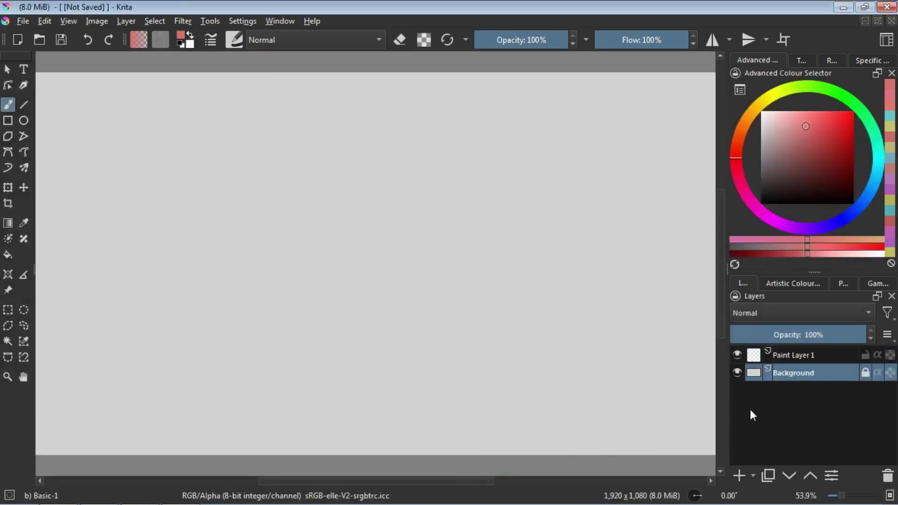
left_click(782, 357)
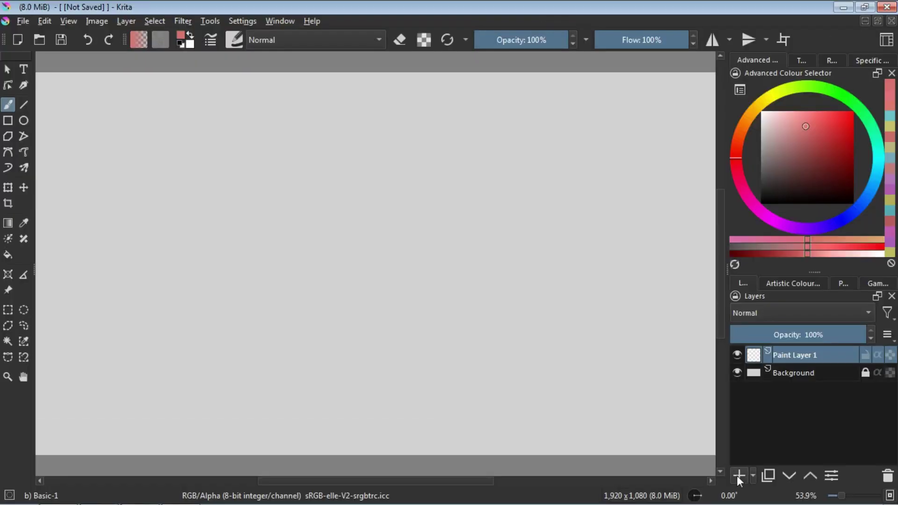
Paint a red circle, then an overlapping blue circle on a new layer
left_click(505, 470)
mouse_move(473, 216)
left_mouse_down()
mouse_move(439, 242)
mouse_move(455, 242)
left_mouse_up()
left_click(739, 475)
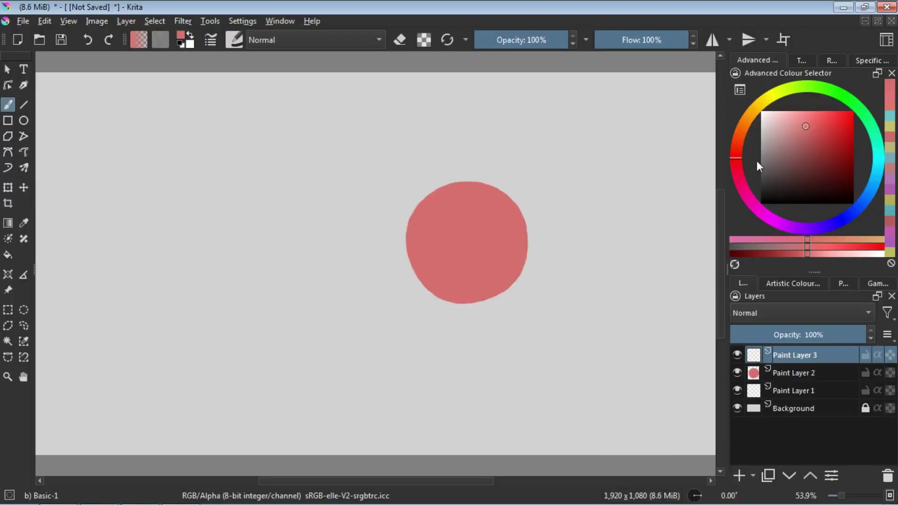
left_click(873, 178)
left_click_drag(415, 206, 406, 236)
Paint yellow, purple and periwinkle circles, each on its own new layer
left_click(739, 475)
left_click(765, 96)
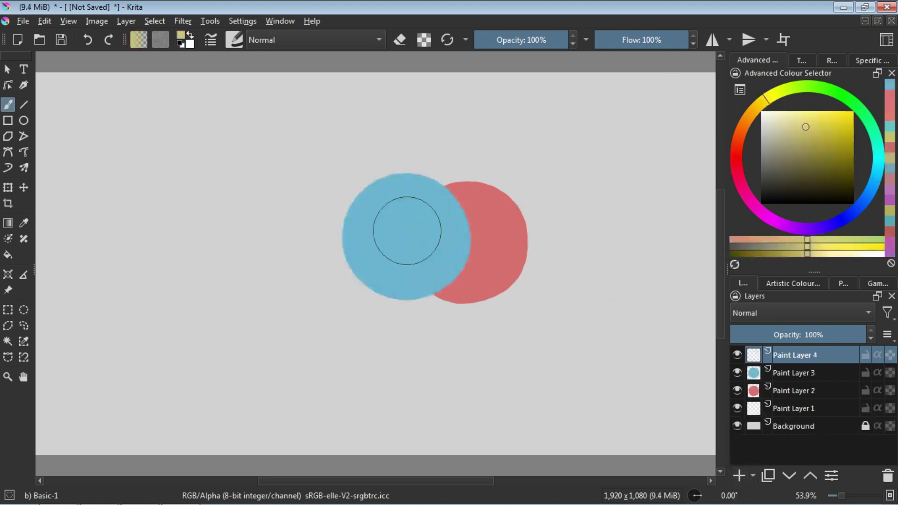
left_click_drag(367, 213, 328, 255)
left_click(739, 476)
left_click(790, 227)
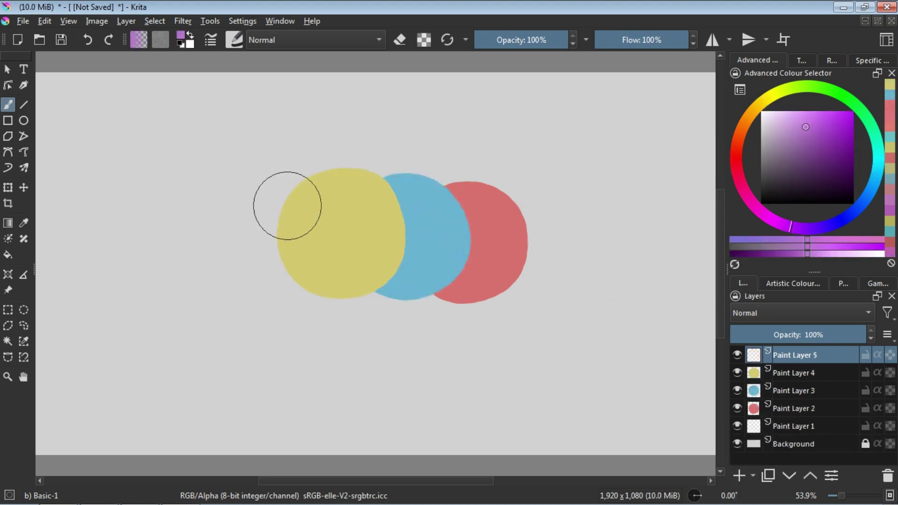
mouse_move(287, 202)
left_mouse_down()
mouse_move(311, 239)
mouse_move(243, 199)
left_mouse_up()
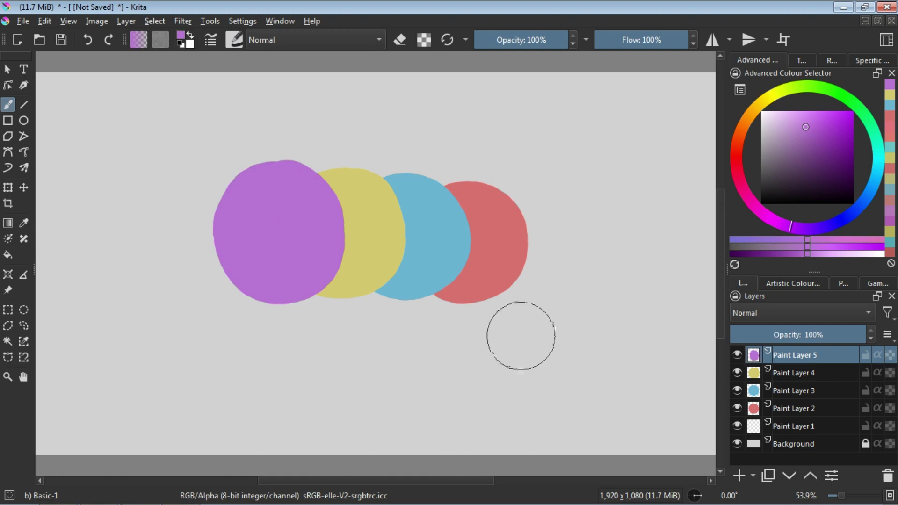
left_click(753, 476)
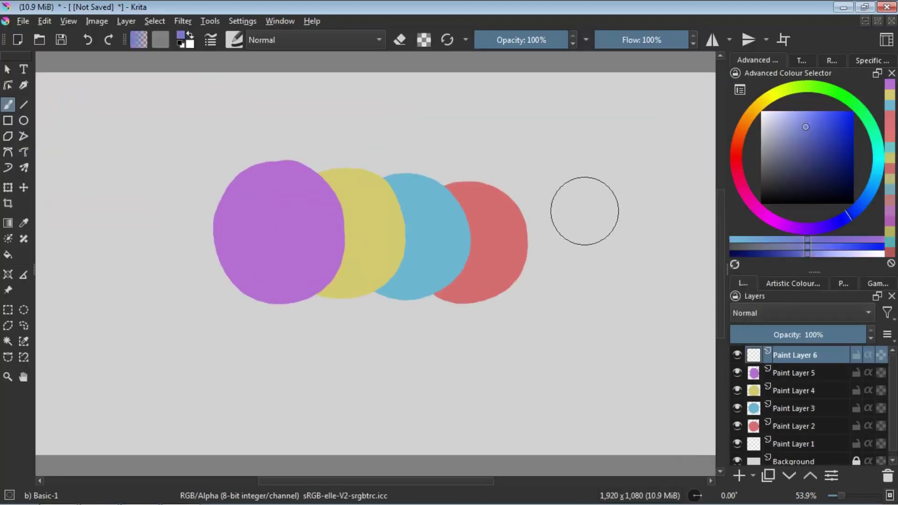
left_click_drag(583, 208, 566, 243)
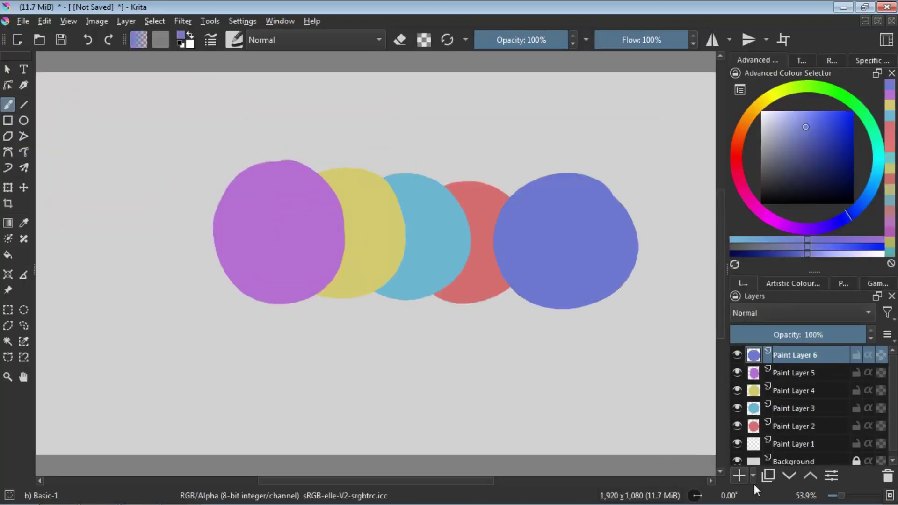
Duplicate the periwinkle layer and reorder the layers so the blue circle sits above the yellow one
left_click(768, 478)
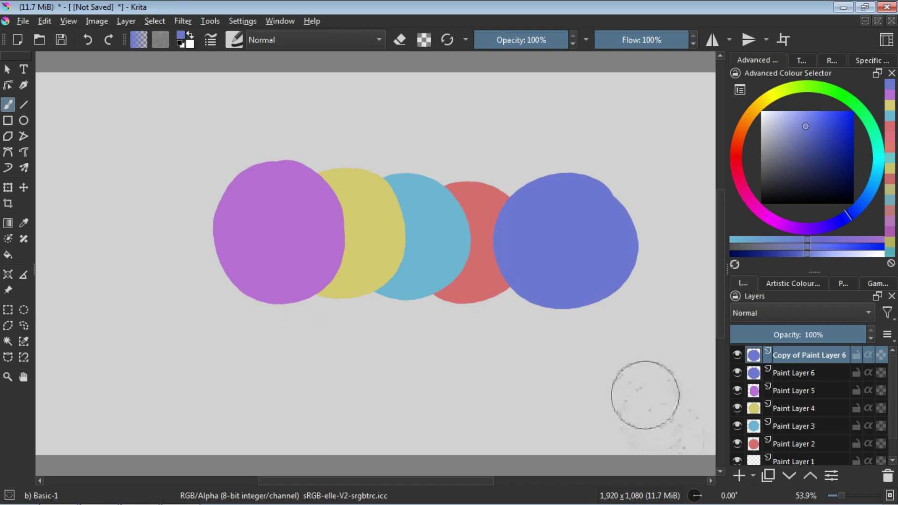
left_click(790, 478)
left_click(790, 478)
left_click(790, 478)
left_click(795, 373)
left_click(787, 478)
left_click(795, 426)
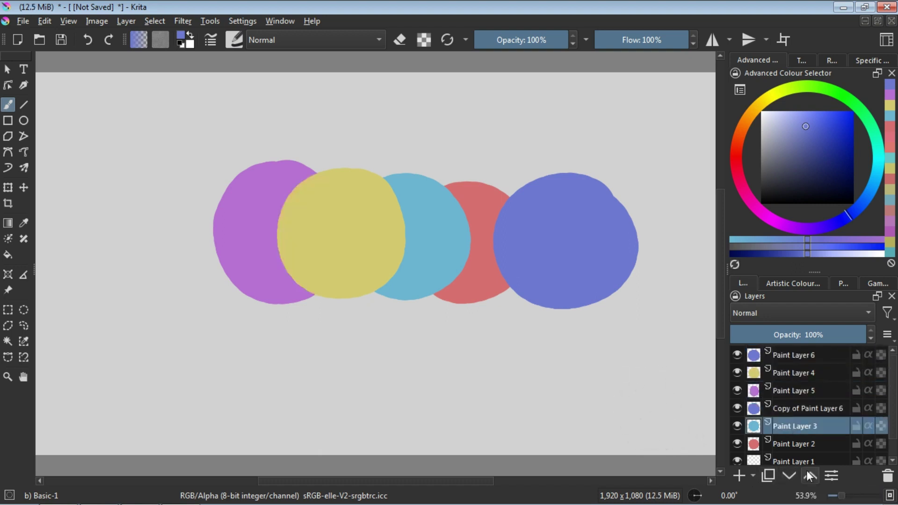
left_click(806, 474)
left_click(806, 474)
left_click(807, 474)
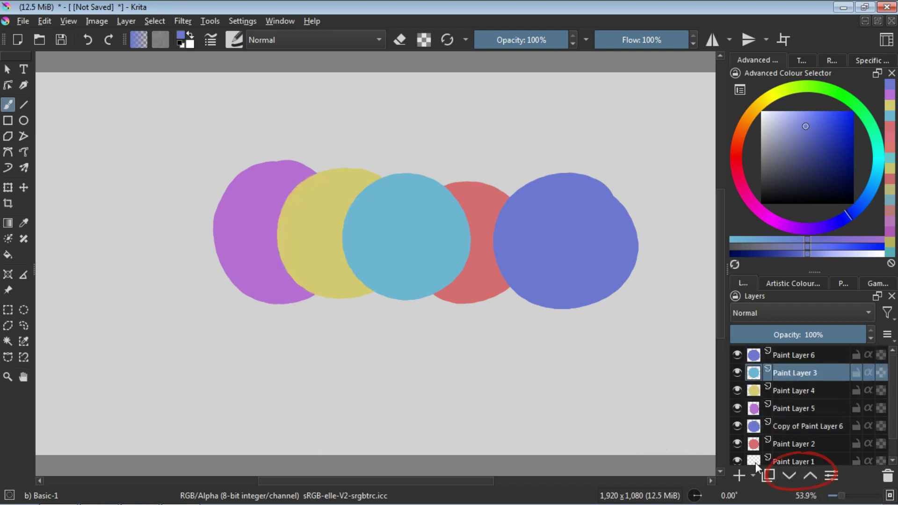
left_click(831, 476)
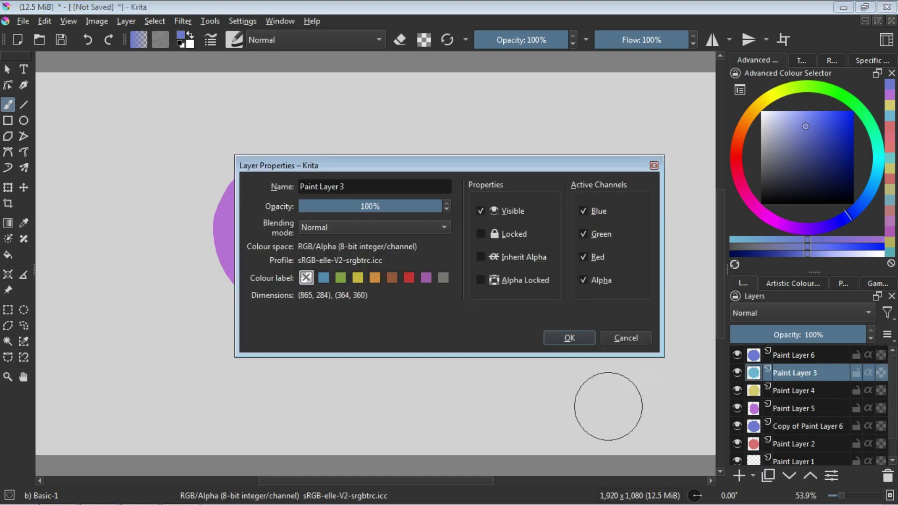
left_click(563, 341)
Delete the periwinkle circle layer, its duplicate and the empty Paint Layer 1
left_click(794, 355)
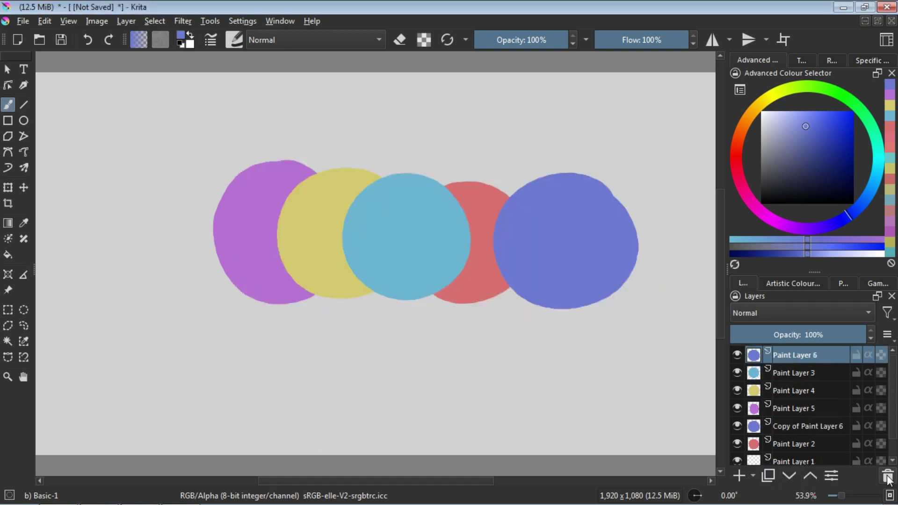
left_click(887, 476)
left_click(797, 409)
left_click(887, 475)
left_click(790, 427)
left_click(887, 475)
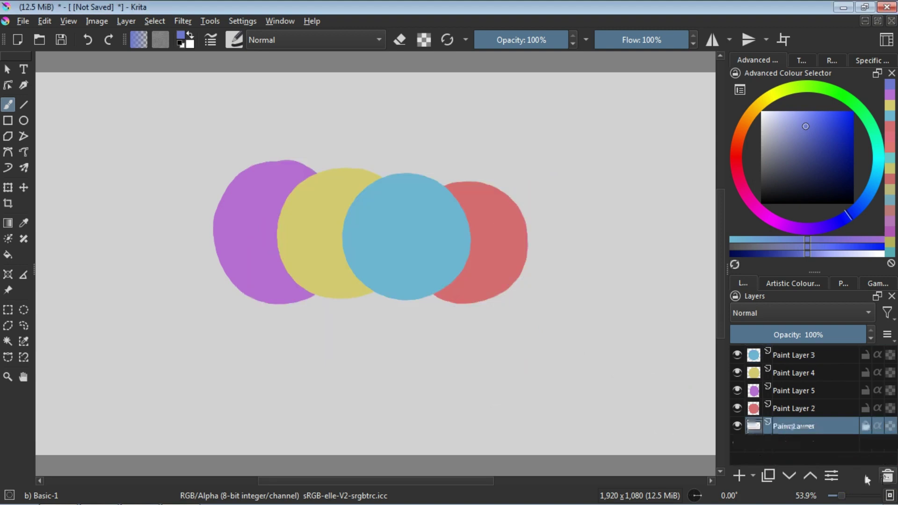
Make the blue circle 45% see-through and set the layer thumbnails to the smallest size
left_click(813, 354)
mouse_move(833, 337)
left_mouse_down()
mouse_move(802, 343)
mouse_move(791, 333)
mouse_move(815, 345)
mouse_move(868, 342)
left_mouse_up()
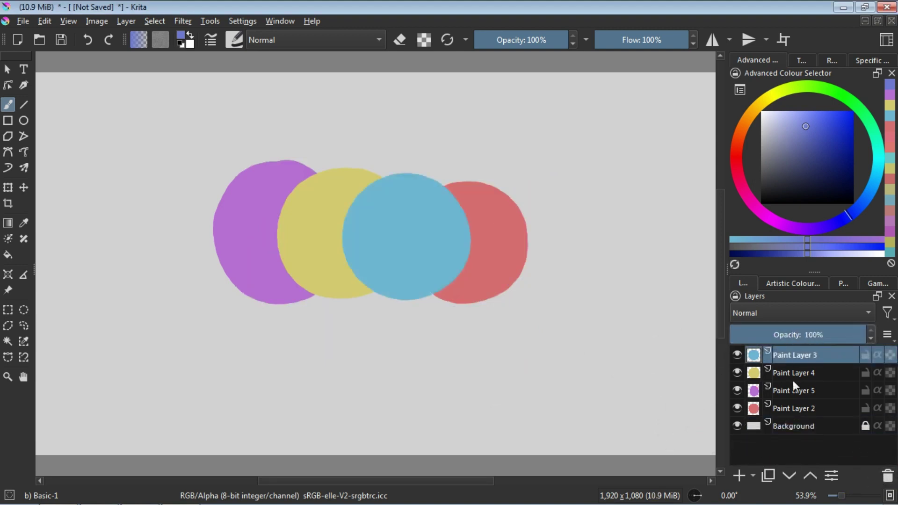
left_click(887, 337)
mouse_move(821, 368)
left_mouse_down()
mouse_move(886, 369)
mouse_move(815, 369)
left_mouse_up()
left_click(885, 337)
Try Multiply, Overlay, Colour and Difference blending on the blue circle, then return it to Normal
left_click(823, 312)
left_click(804, 325)
left_click(807, 316)
left_click(812, 314)
left_click(812, 313)
left_click(785, 237)
left_click(793, 318)
left_click(792, 319)
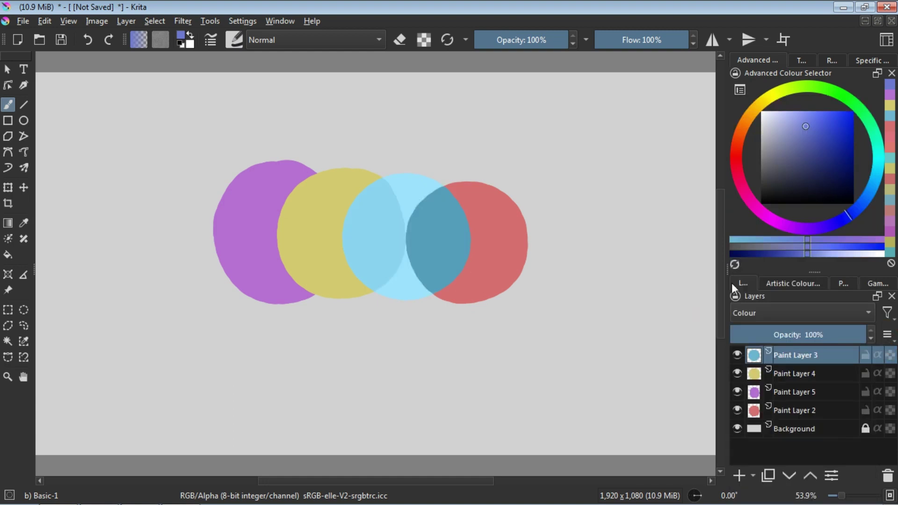
left_click(817, 313)
left_click(784, 186)
left_click(824, 313)
left_click(810, 313)
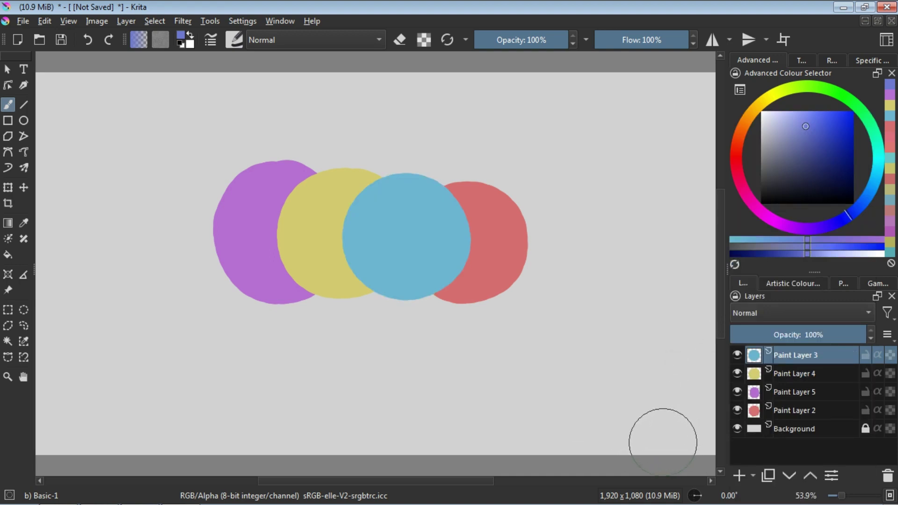
Group the yellow, purple and red circle layers into Group 6 with Ctrl+G, then collapse it and check its visibility
left_click(802, 374)
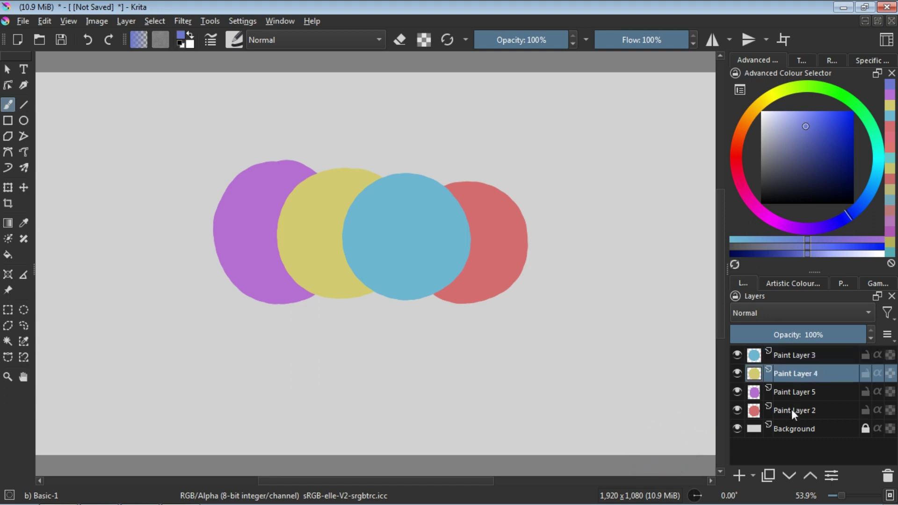
left_click(801, 392, "ctrl")
left_click(799, 410, "ctrl")
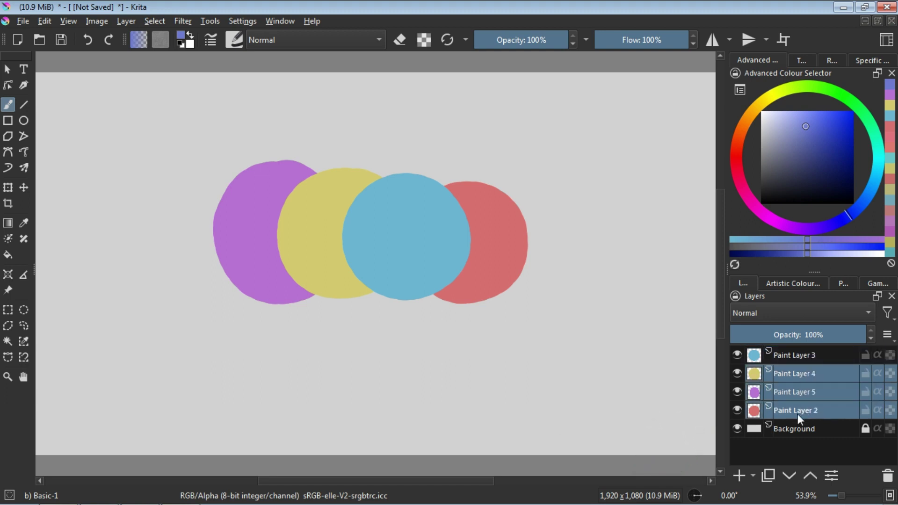
key("ctrl+g")
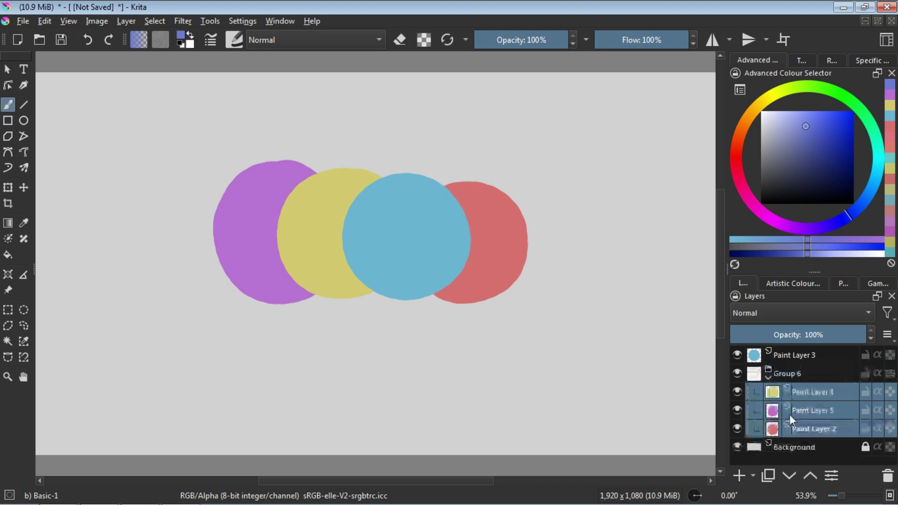
left_click(767, 376)
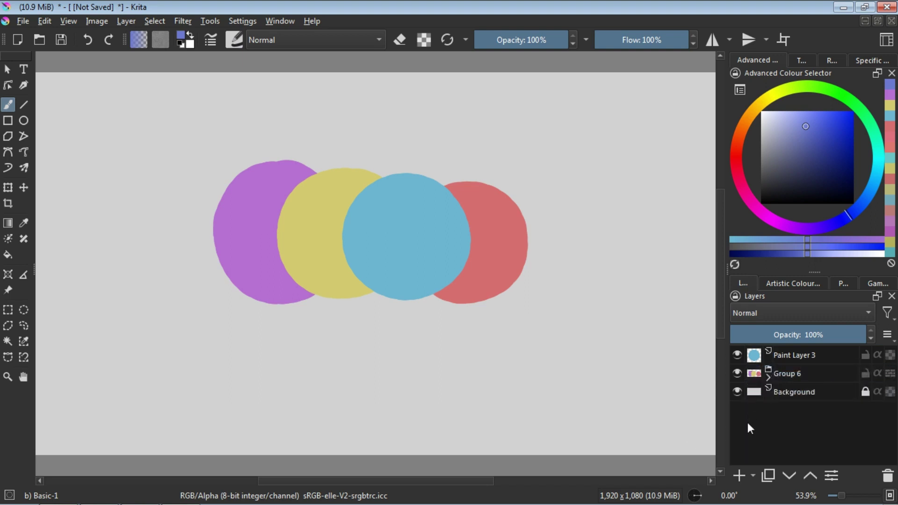
left_click(737, 374)
left_click(738, 373)
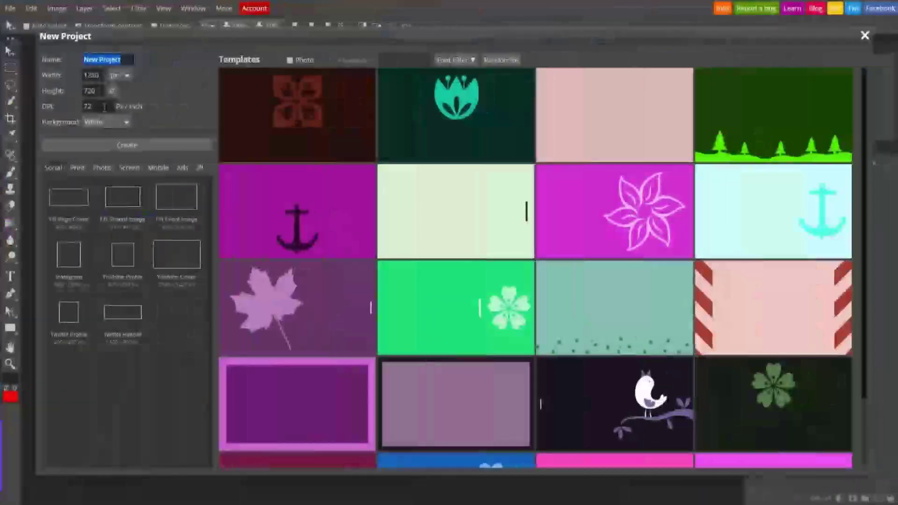
Create a new HD 1280×720 project at 200 DPI with a Transparent background
left_click(158, 168)
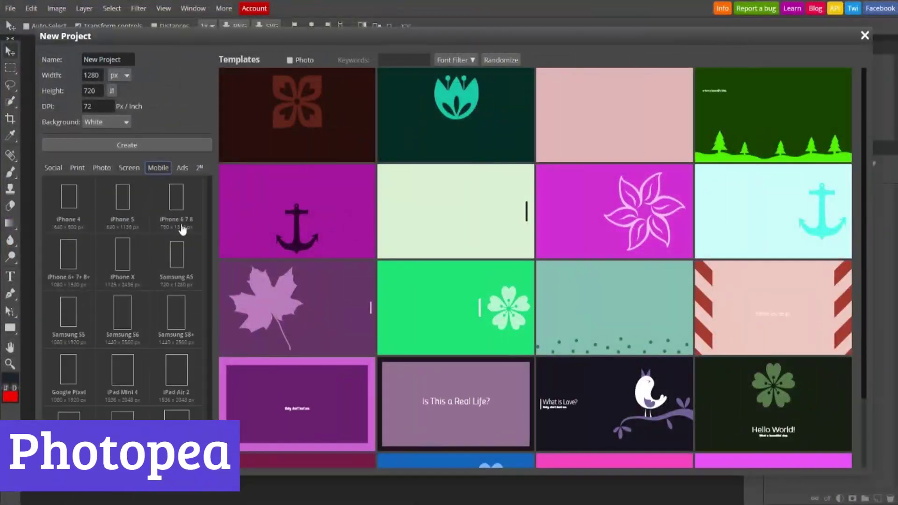
left_click(129, 168)
left_click(163, 199)
left_click_drag(97, 107, 82, 106)
type("200")
left_click(92, 123)
left_click(100, 148)
left_click(118, 148)
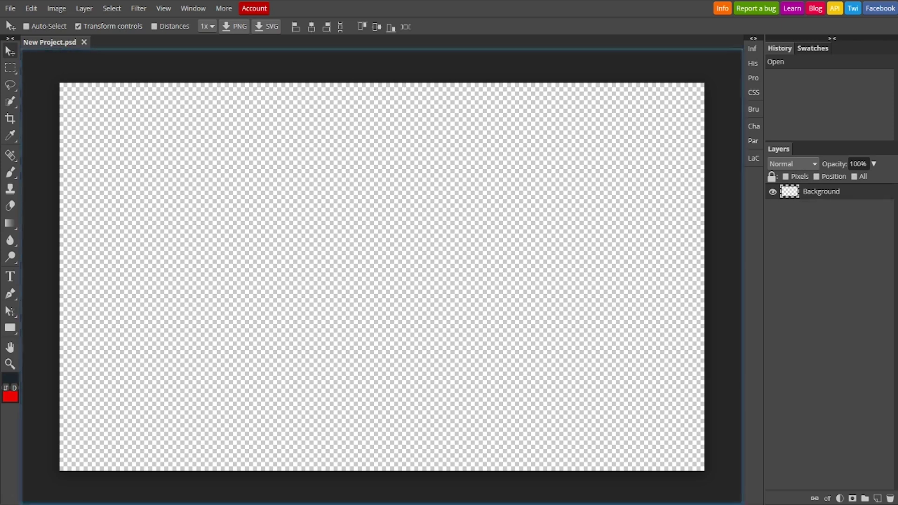
Place the forza photo and enlarge it to about 121% so it fills the canvas
left_click_drag(495, 248, 495, 249)
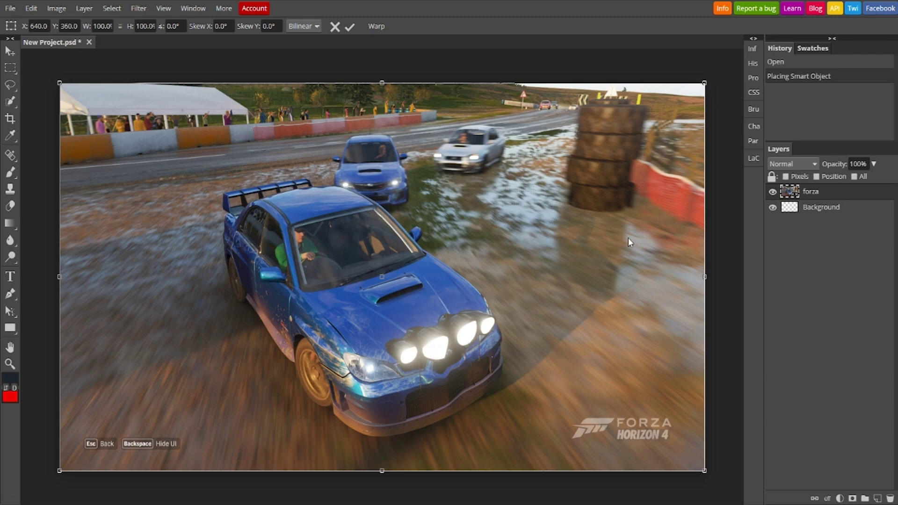
left_click_drag(402, 281, 489, 339)
left_click_drag(148, 142, 10, 62)
left_click_drag(319, 263, 359, 270)
key("Return")
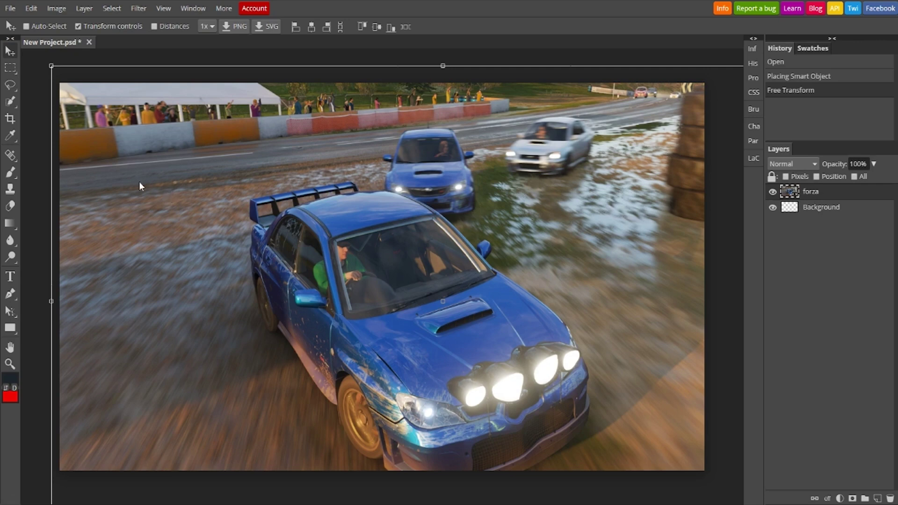
Trace a Magnetic Lasso selection around the blue rally car
right_click(14, 86)
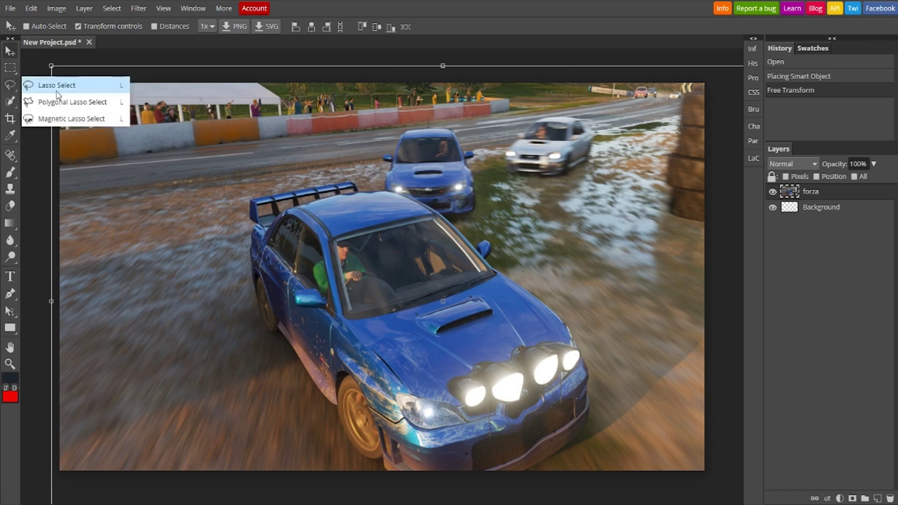
left_click(71, 118)
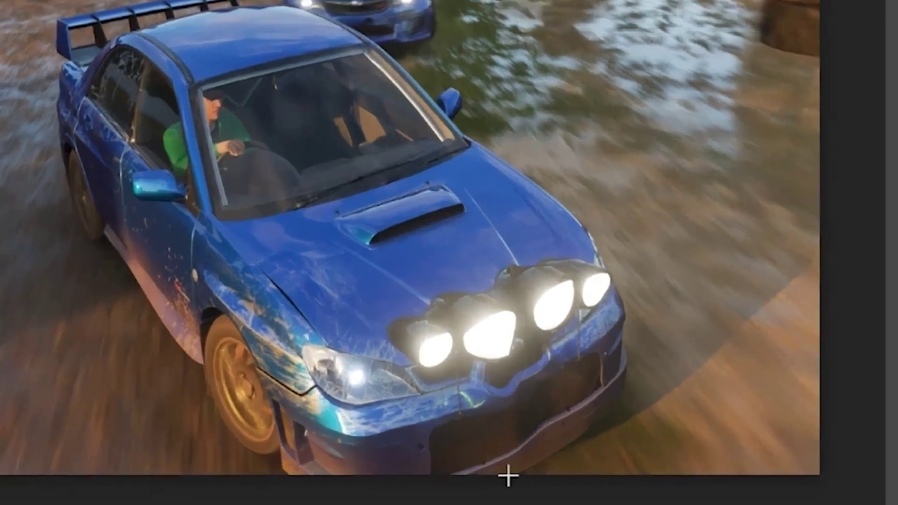
left_click(519, 470)
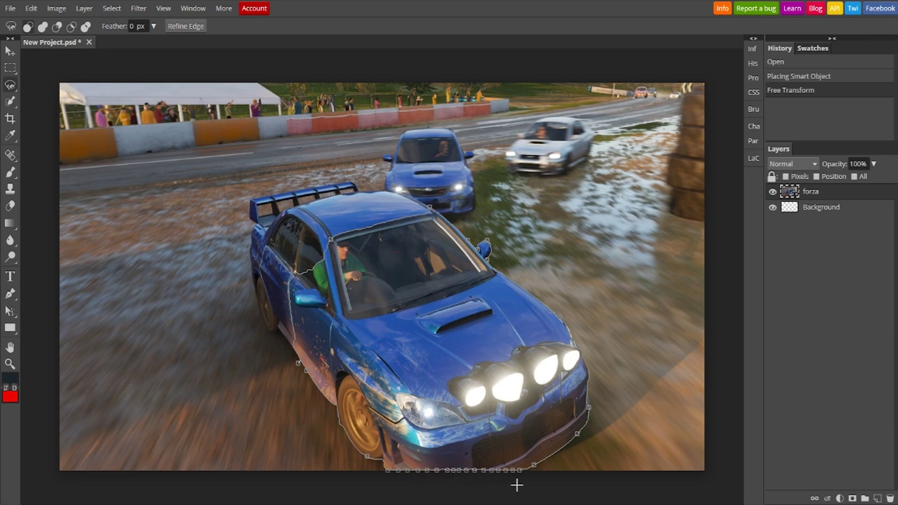
double_click(518, 482)
Copy the selected car and paste it onto a new Layer 2 above forza
left_click(10, 67)
left_click(10, 51)
left_click(11, 68)
left_click(877, 498)
key("ctrl+v")
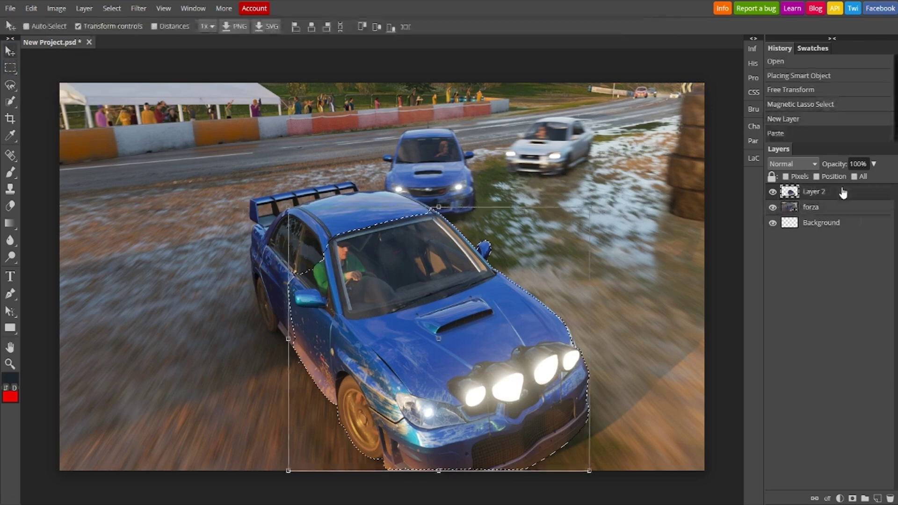
Clear the selection and hide then show the forza layer to check the car cutout
right_click(14, 70)
left_click(56, 68)
key("ctrl+d")
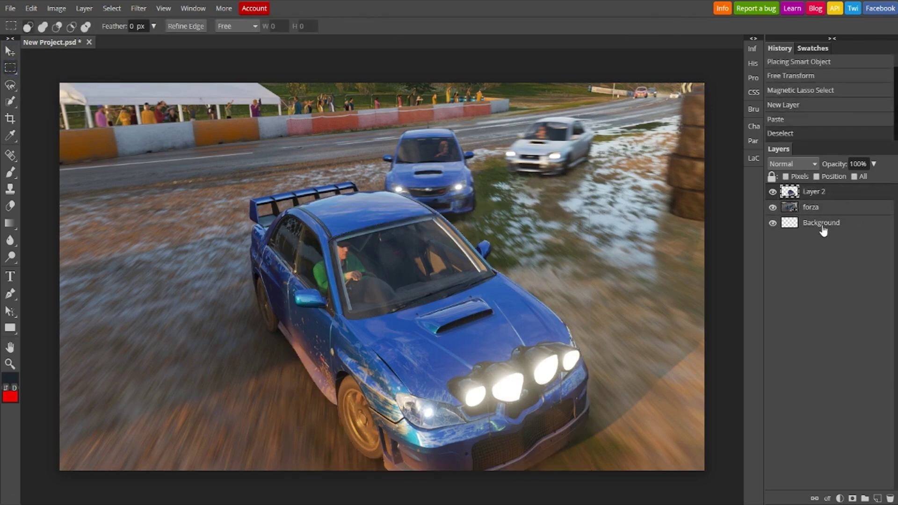
left_click(802, 208)
left_click(805, 192)
left_click(772, 207)
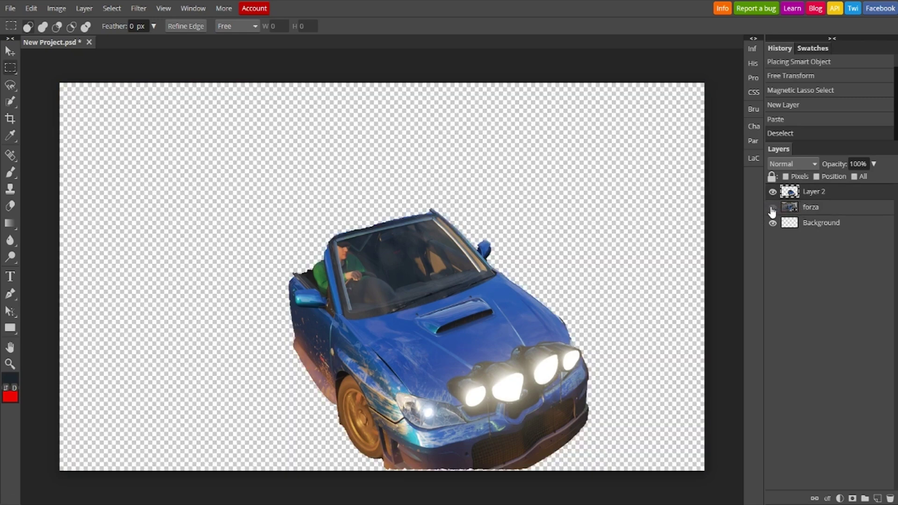
left_click(772, 208)
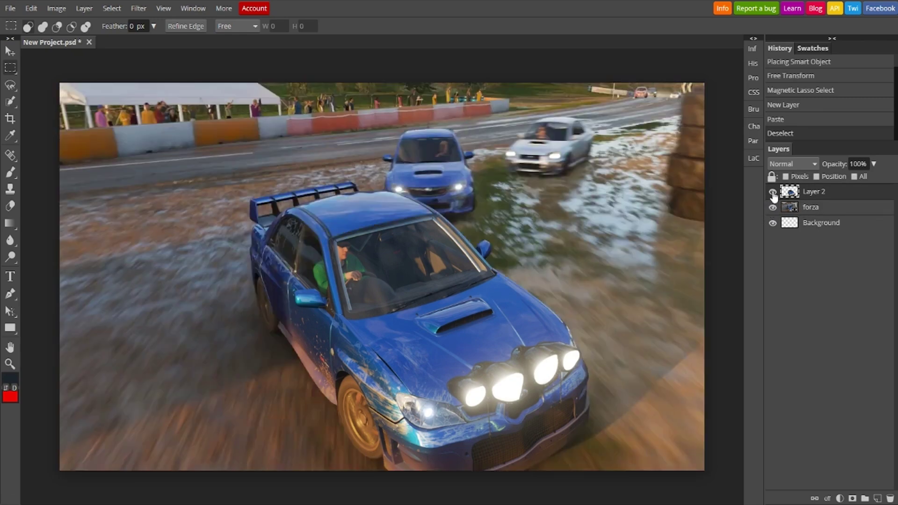